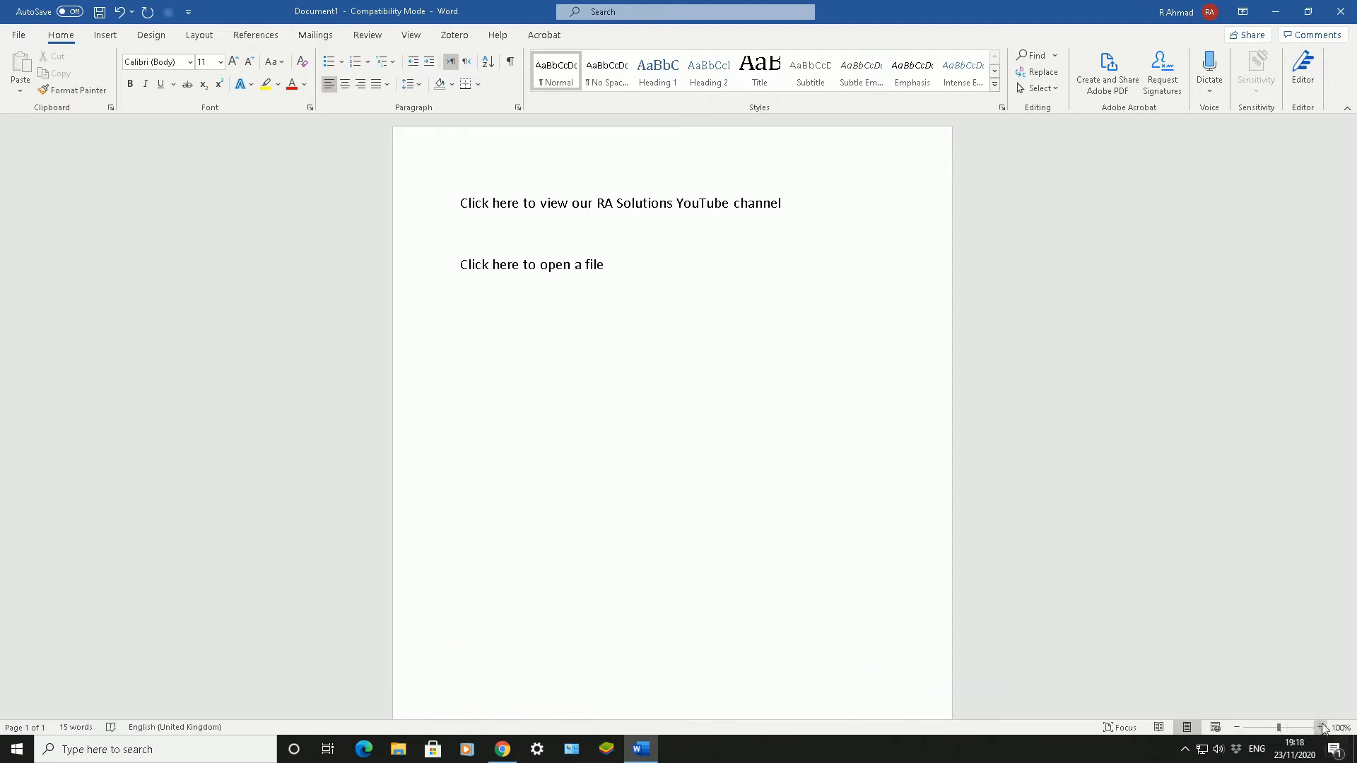
Step: Zoom the document view in to 130%
{"action": "left_click", "coordinate": [1320, 727]}
{"action": "left_click", "coordinate": [1320, 727]}
{"action": "left_click", "coordinate": [1321, 727]}
{"action": "scroll", "coordinate": [646, 252], "scroll_direction": "up", "scroll_amount": 1}
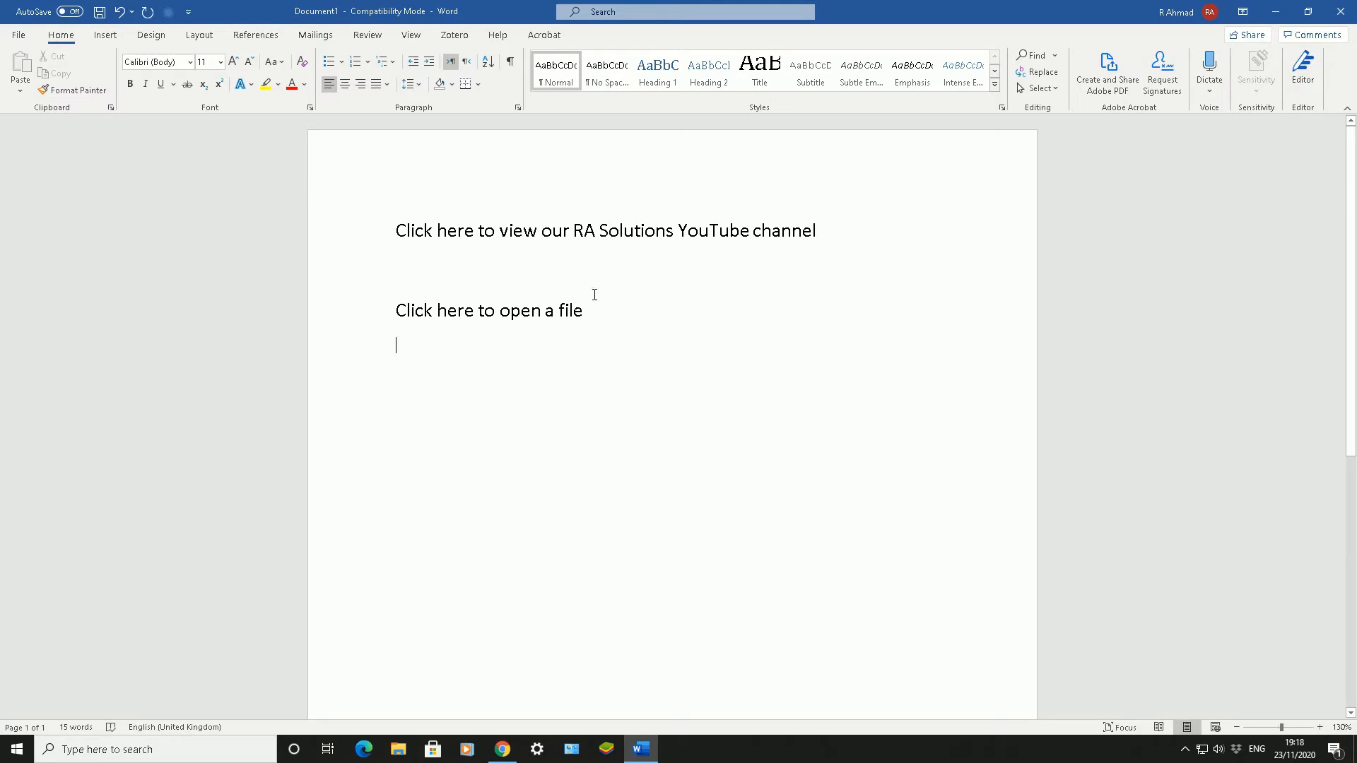
{"action": "left_click", "coordinate": [429, 225]}
{"action": "left_click", "coordinate": [429, 303]}
{"action": "left_click", "coordinate": [430, 225]}
{"action": "left_click_drag", "start_coordinate": [393, 230], "coordinate": [777, 225]}
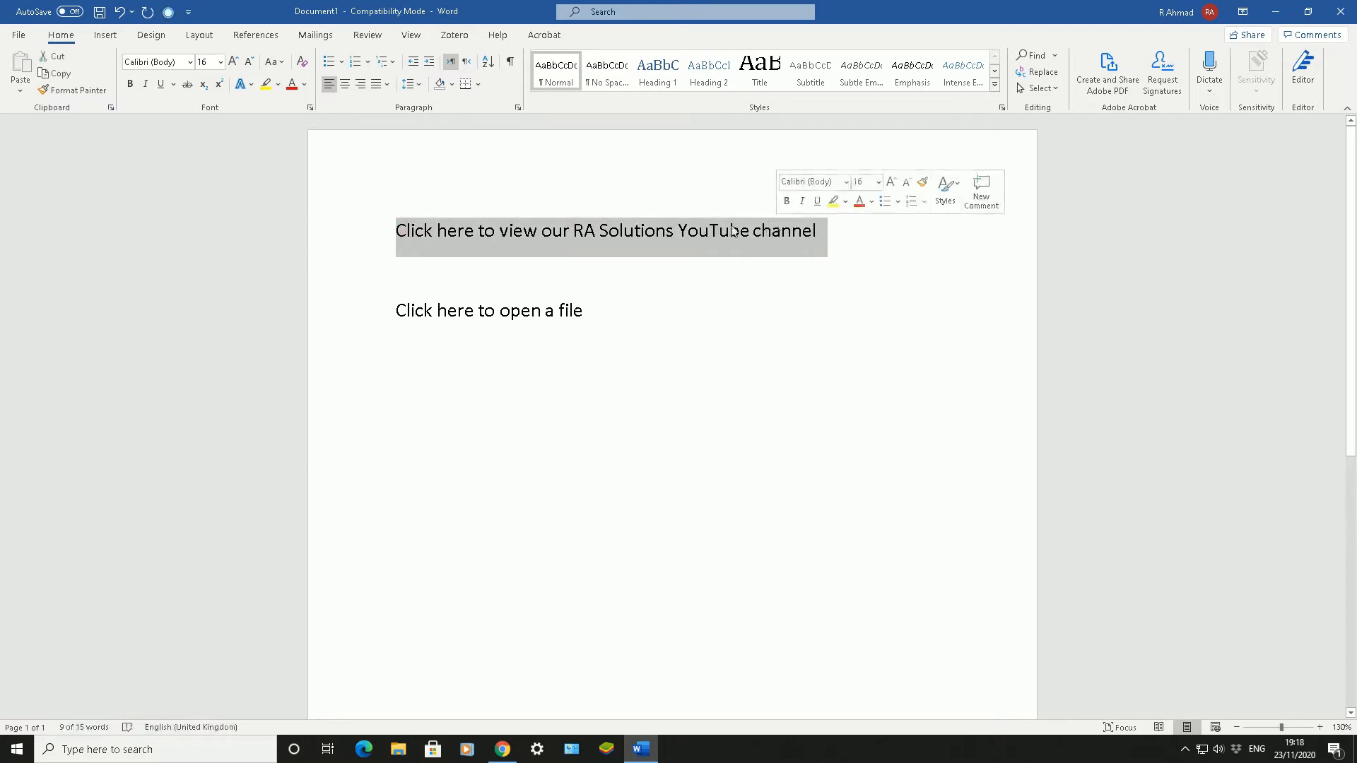
{"action": "left_click", "coordinate": [754, 238]}
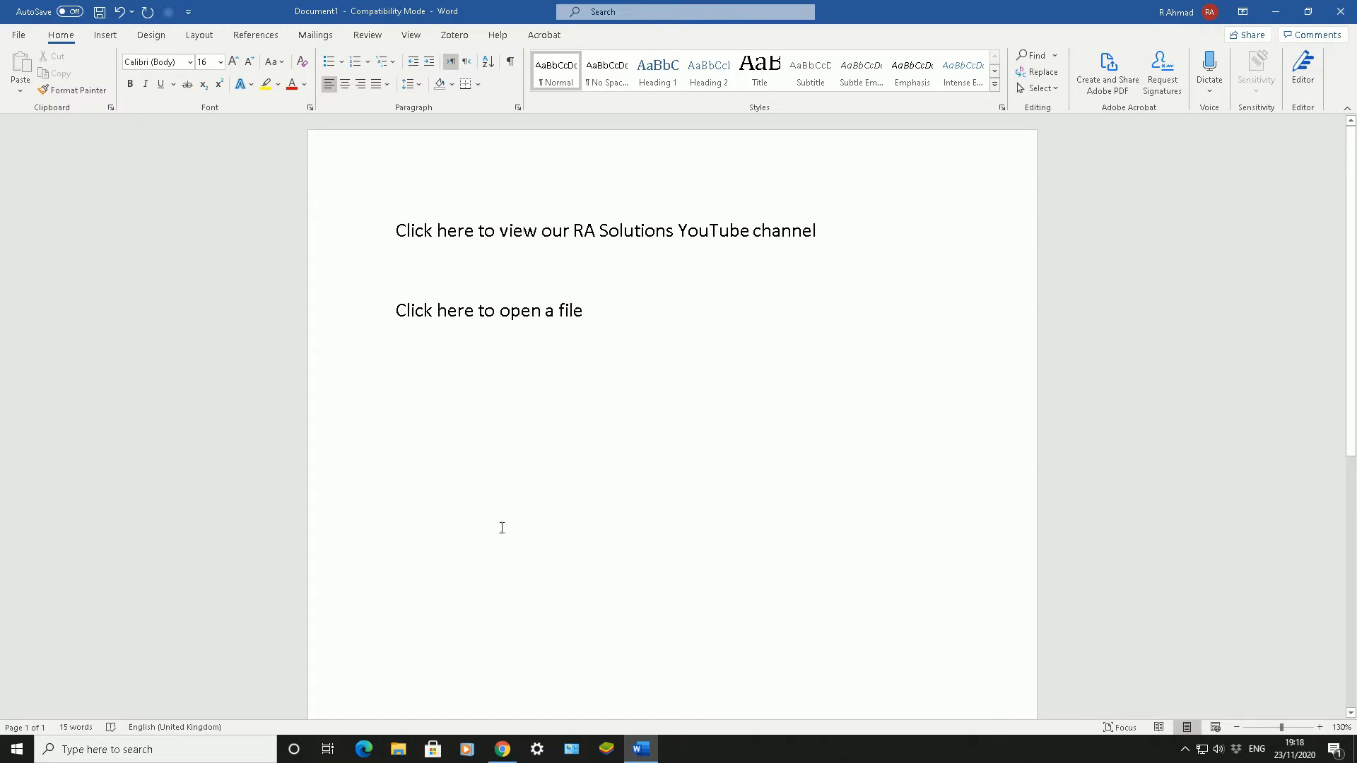
Step: Switch to Chrome and copy the full web address of the RA Solutions YouTube channel page
{"action": "left_click", "coordinate": [503, 749]}
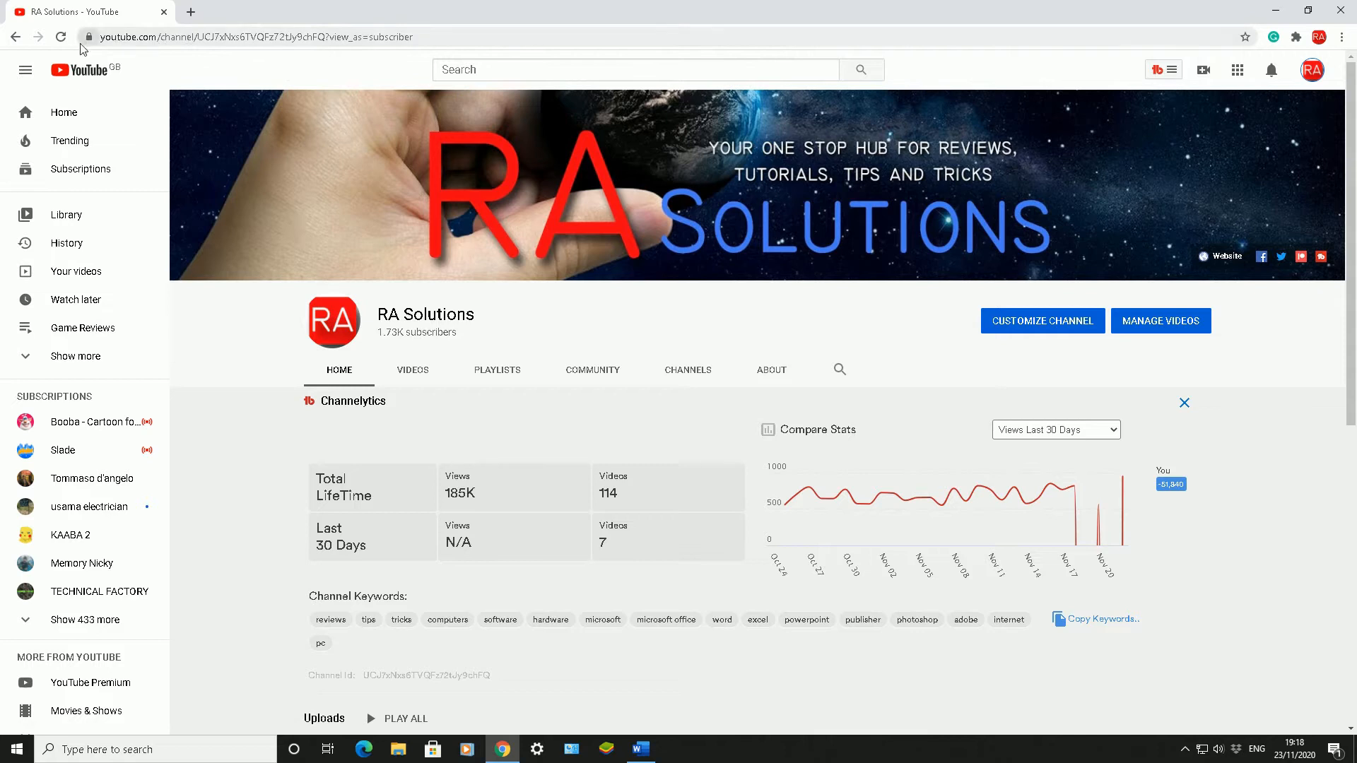
{"action": "left_click", "coordinate": [336, 39]}
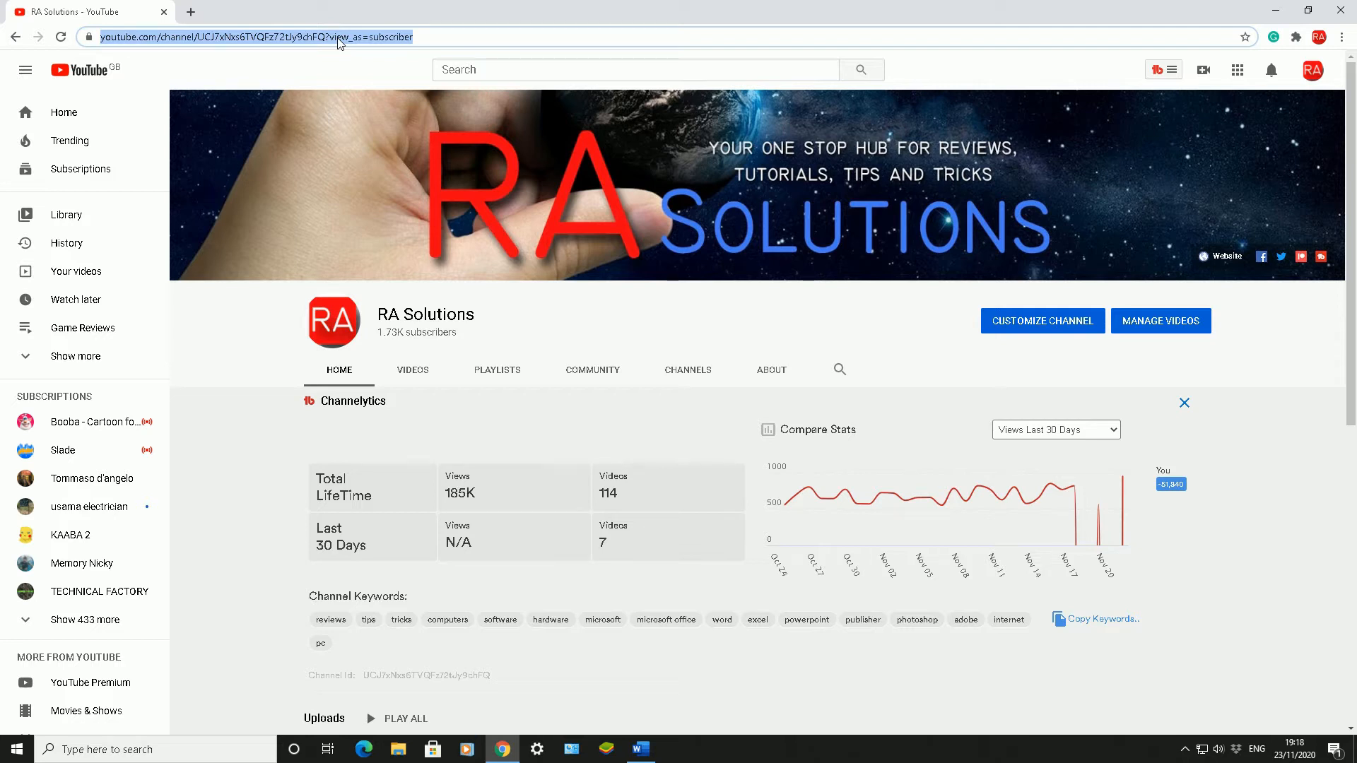
{"action": "triple_click", "coordinate": [338, 39]}
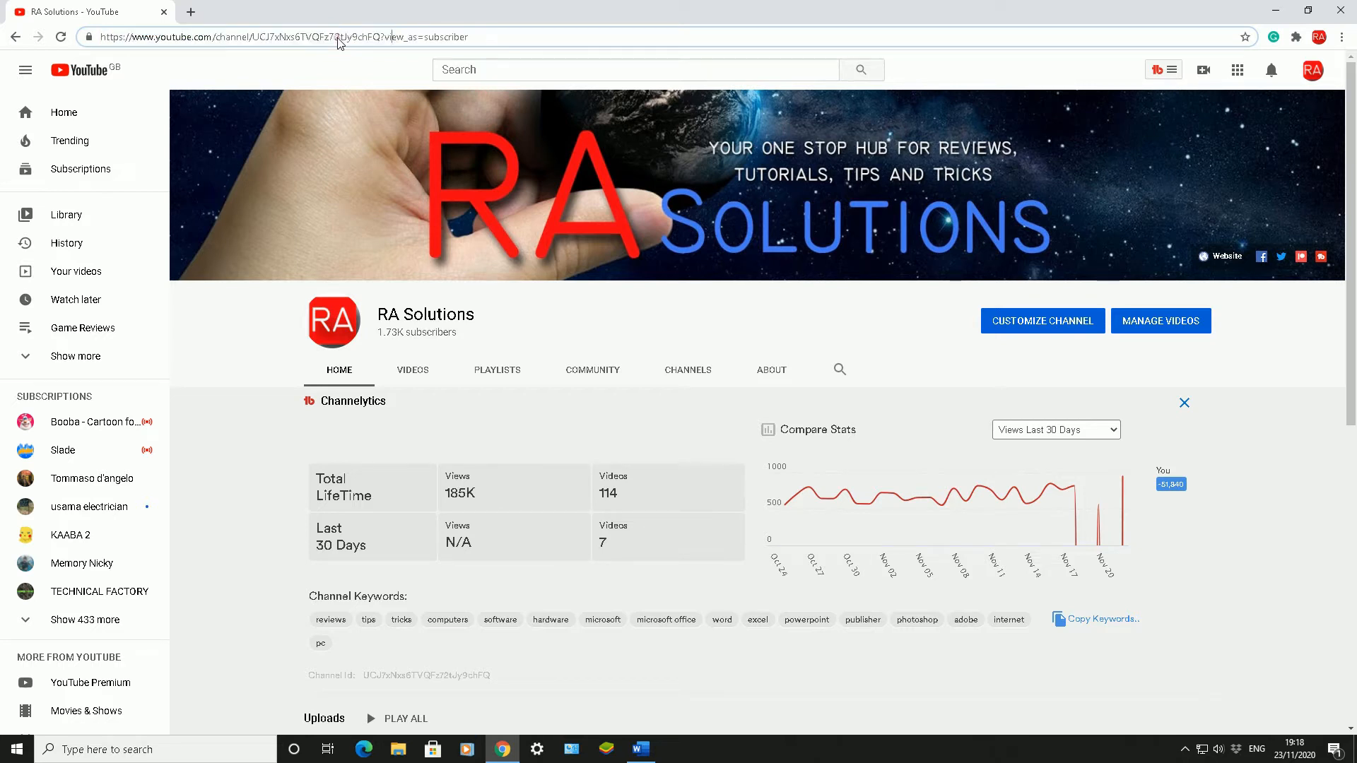
{"action": "right_click", "coordinate": [337, 39]}
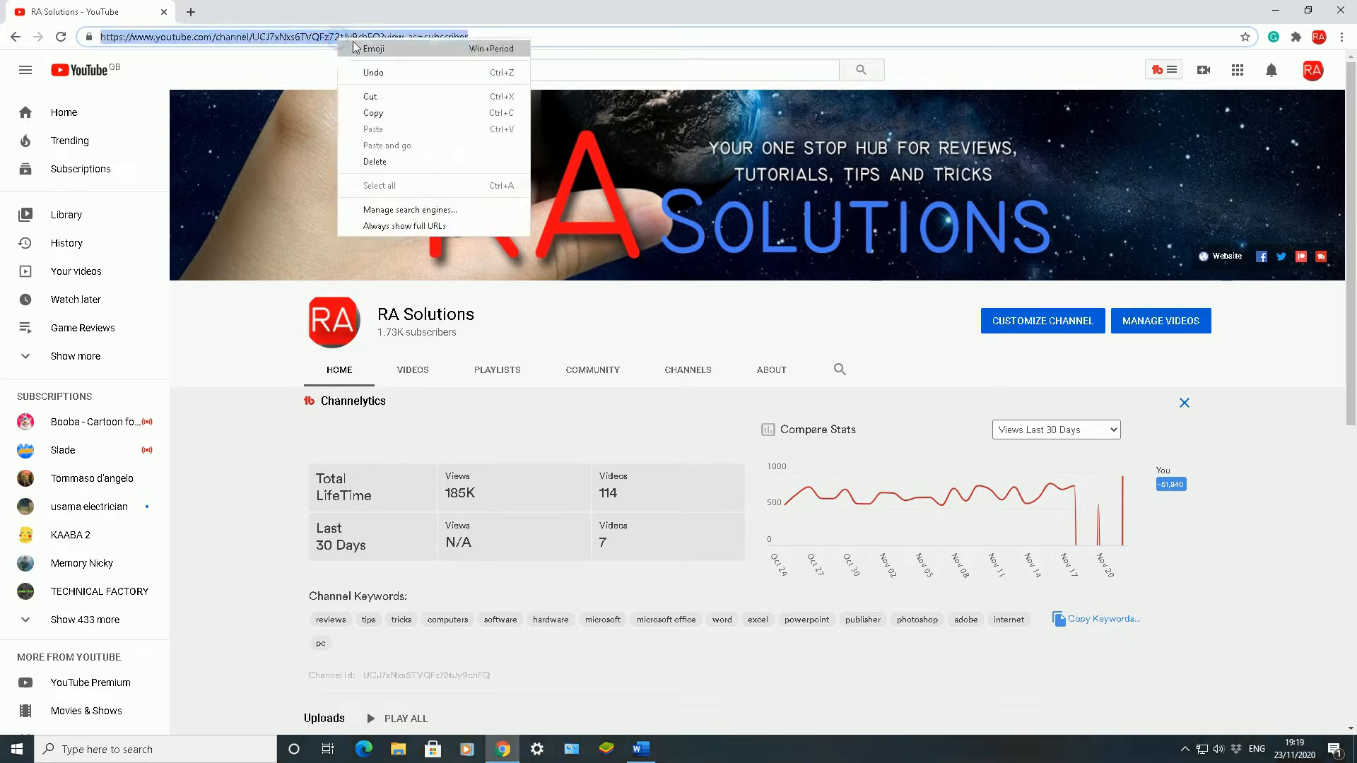
{"action": "left_click", "coordinate": [372, 114]}
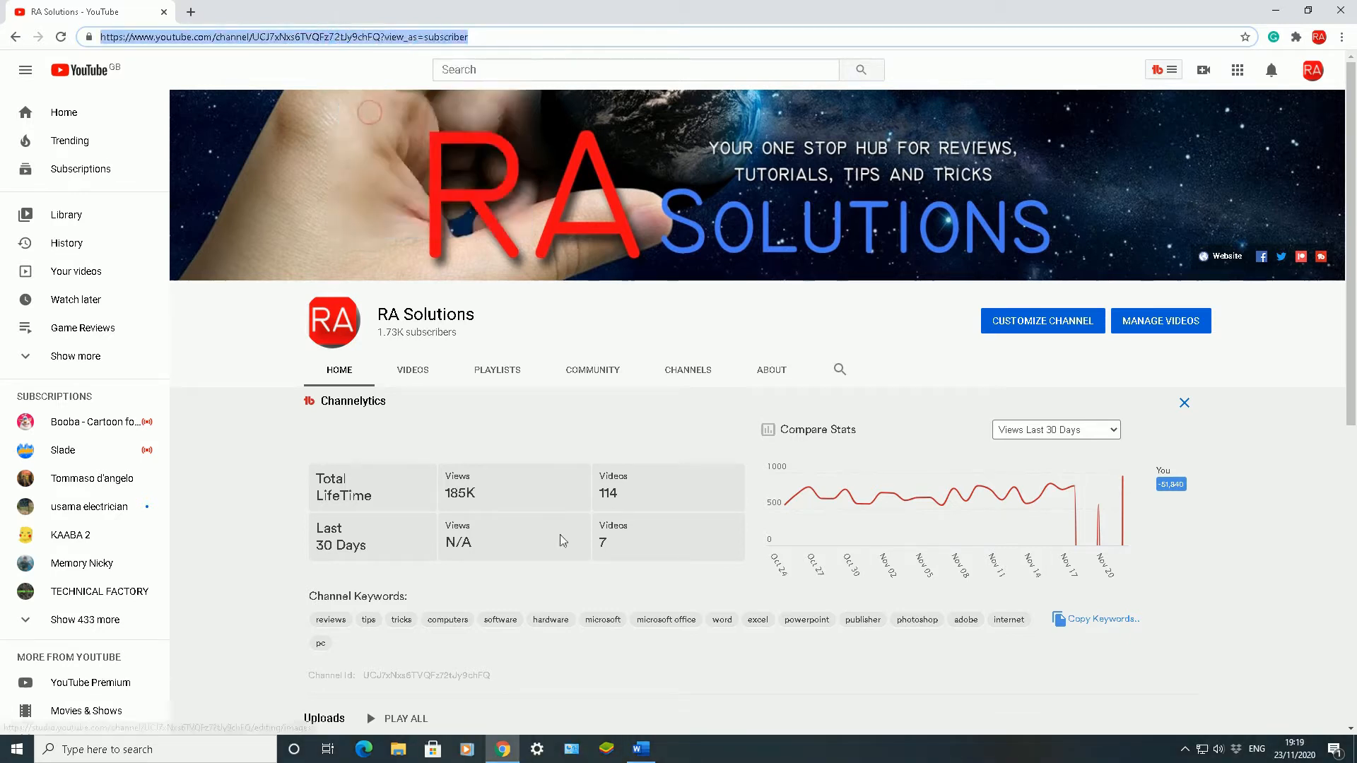
Step: Switch back to Word and hyperlink the text "Click here to view our RA Solutions YouTube channel" to the copied web address
{"action": "left_click", "coordinate": [641, 748]}
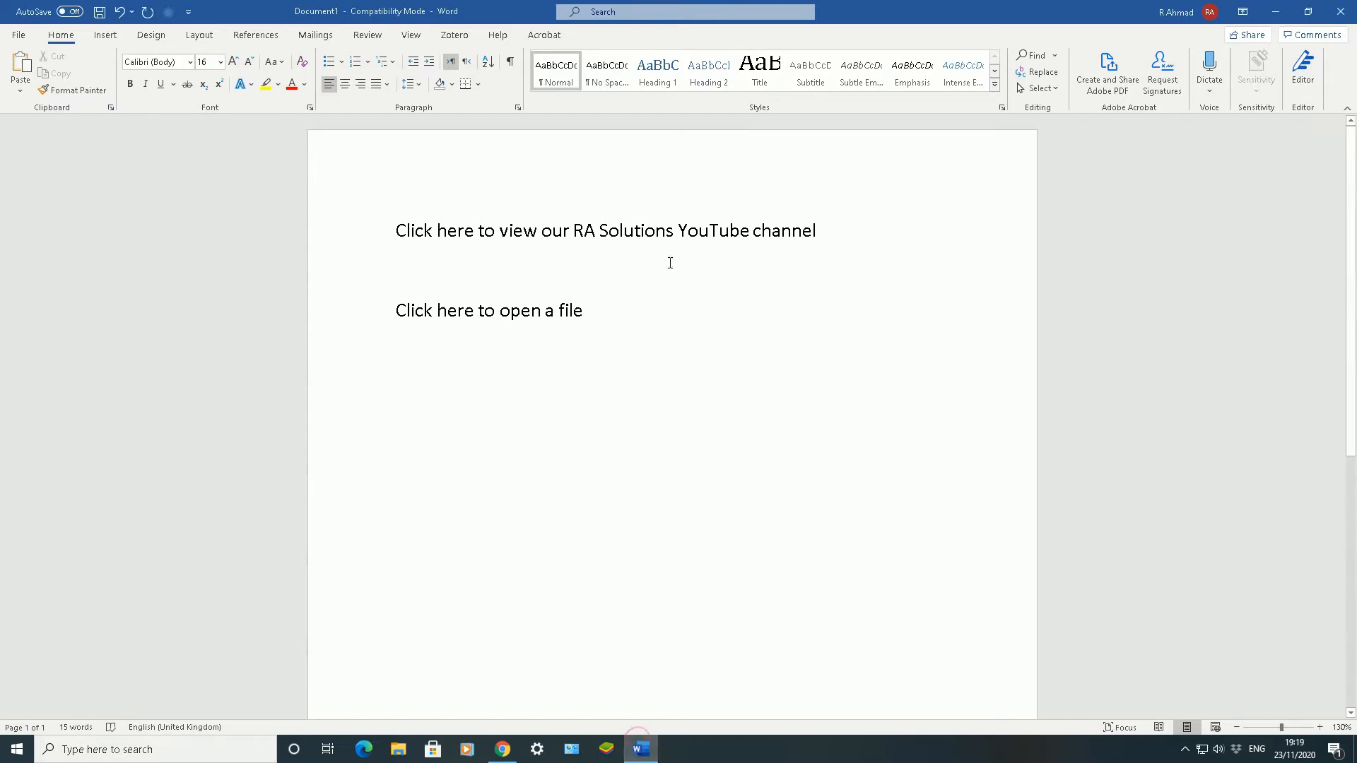
{"action": "left_click_drag", "start_coordinate": [819, 230], "coordinate": [396, 234]}
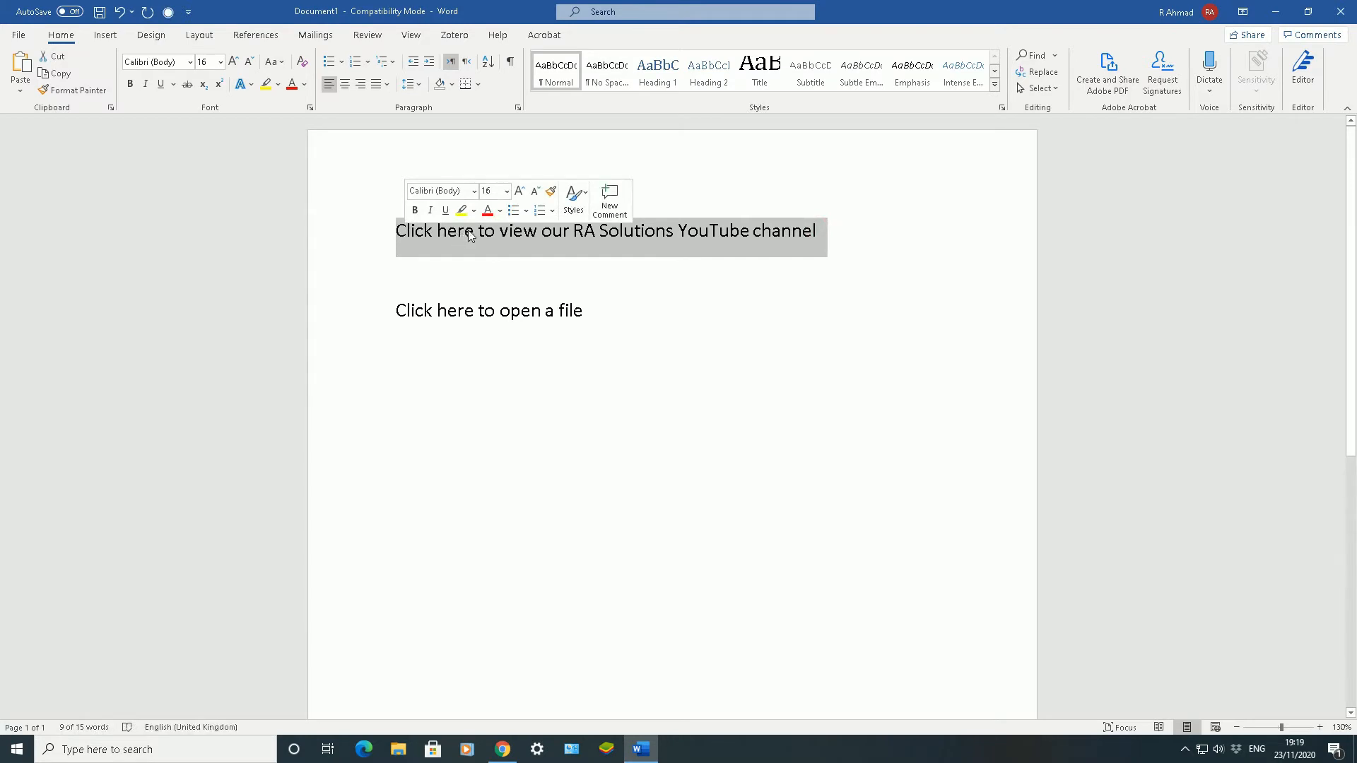
{"action": "right_click", "coordinate": [469, 235]}
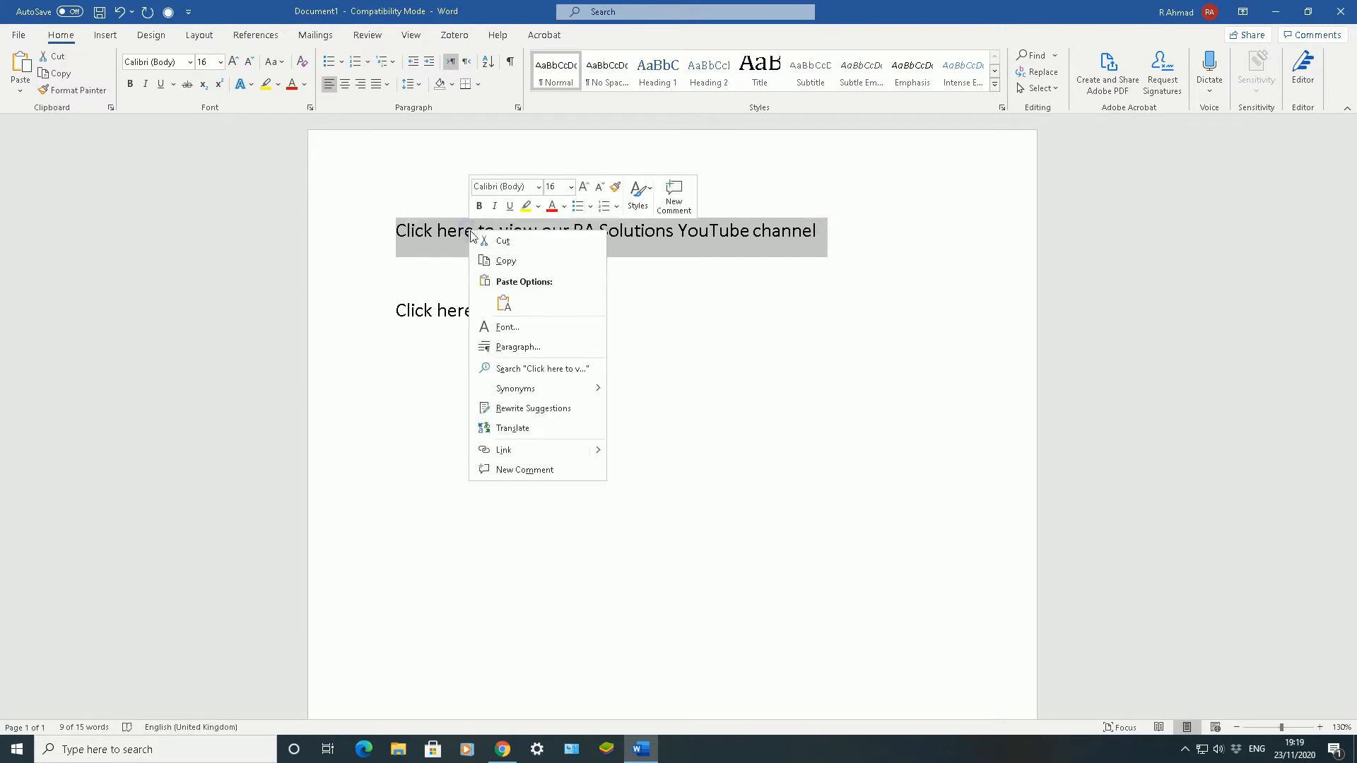
{"action": "left_click", "coordinate": [511, 452]}
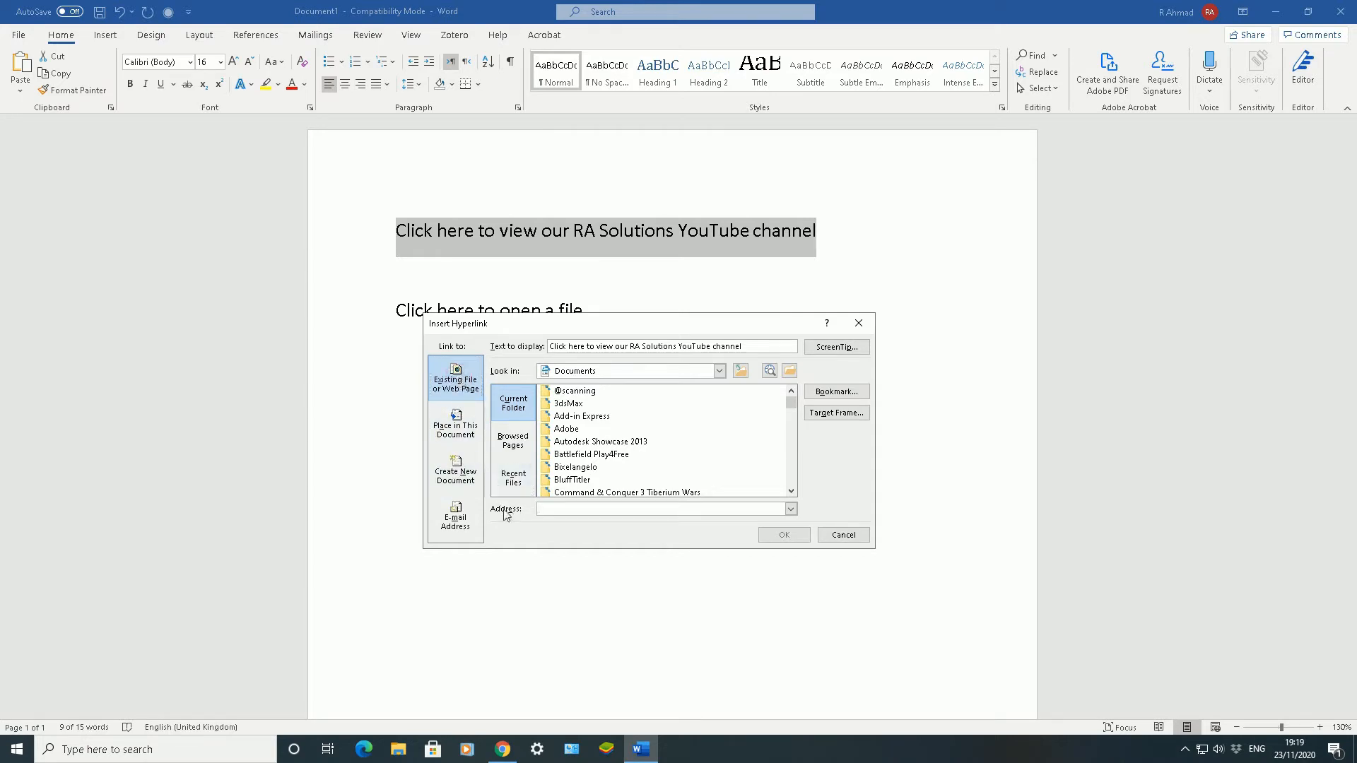
{"action": "right_click", "coordinate": [542, 514]}
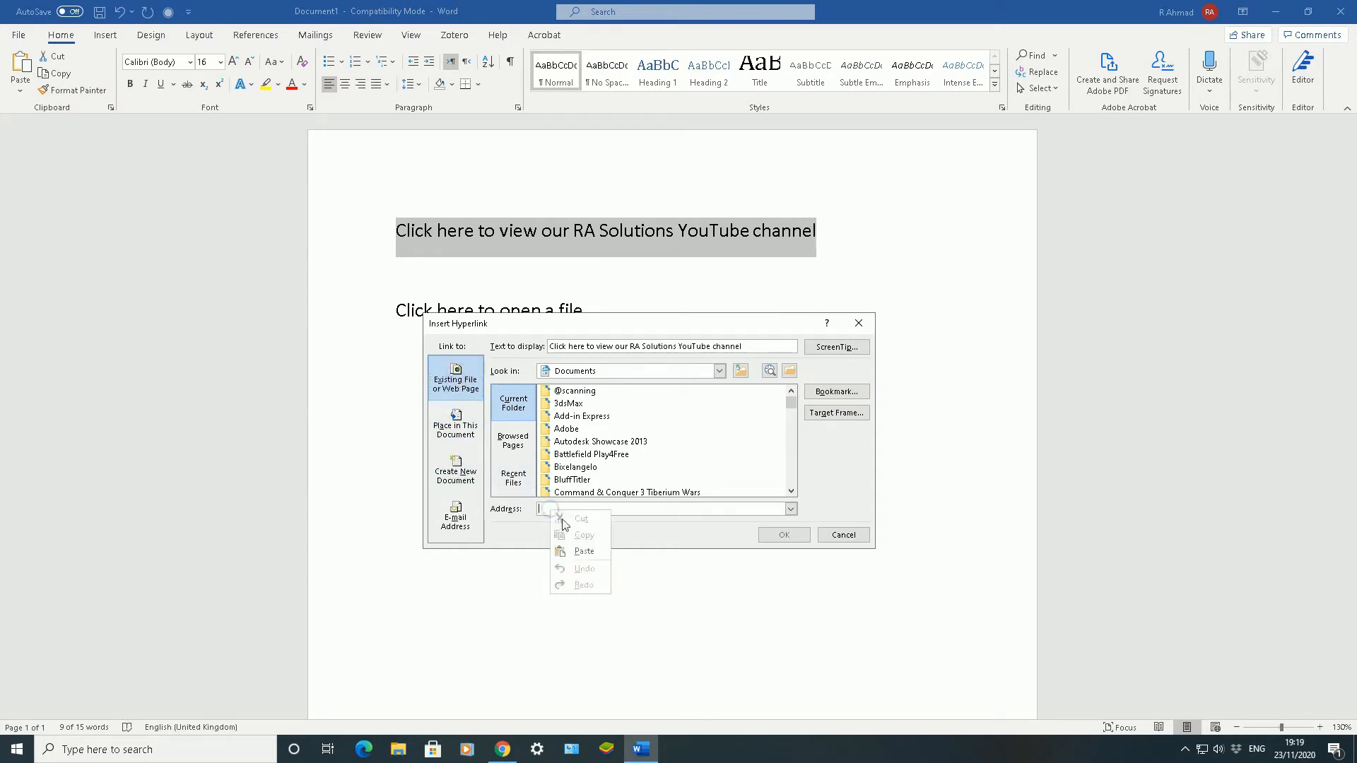
{"action": "left_click", "coordinate": [578, 550]}
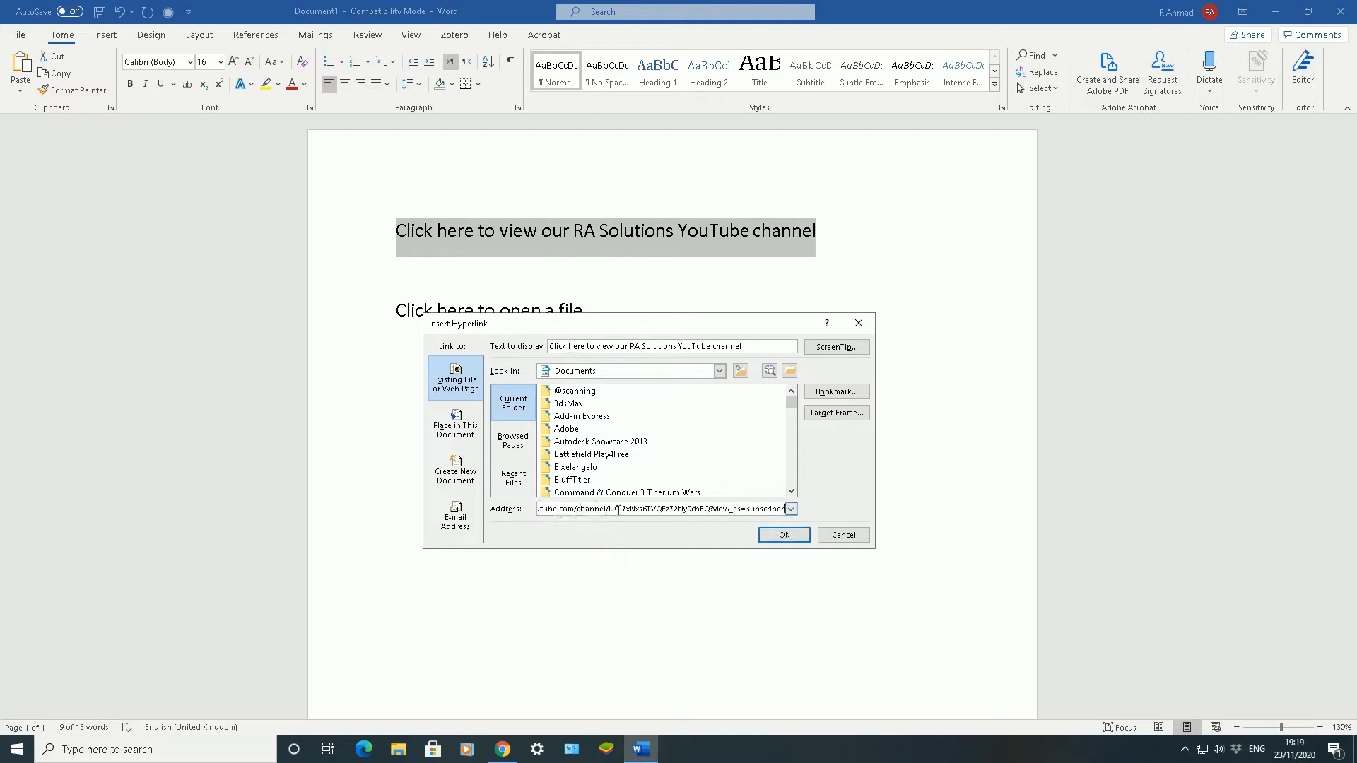
{"action": "left_click", "coordinate": [783, 536]}
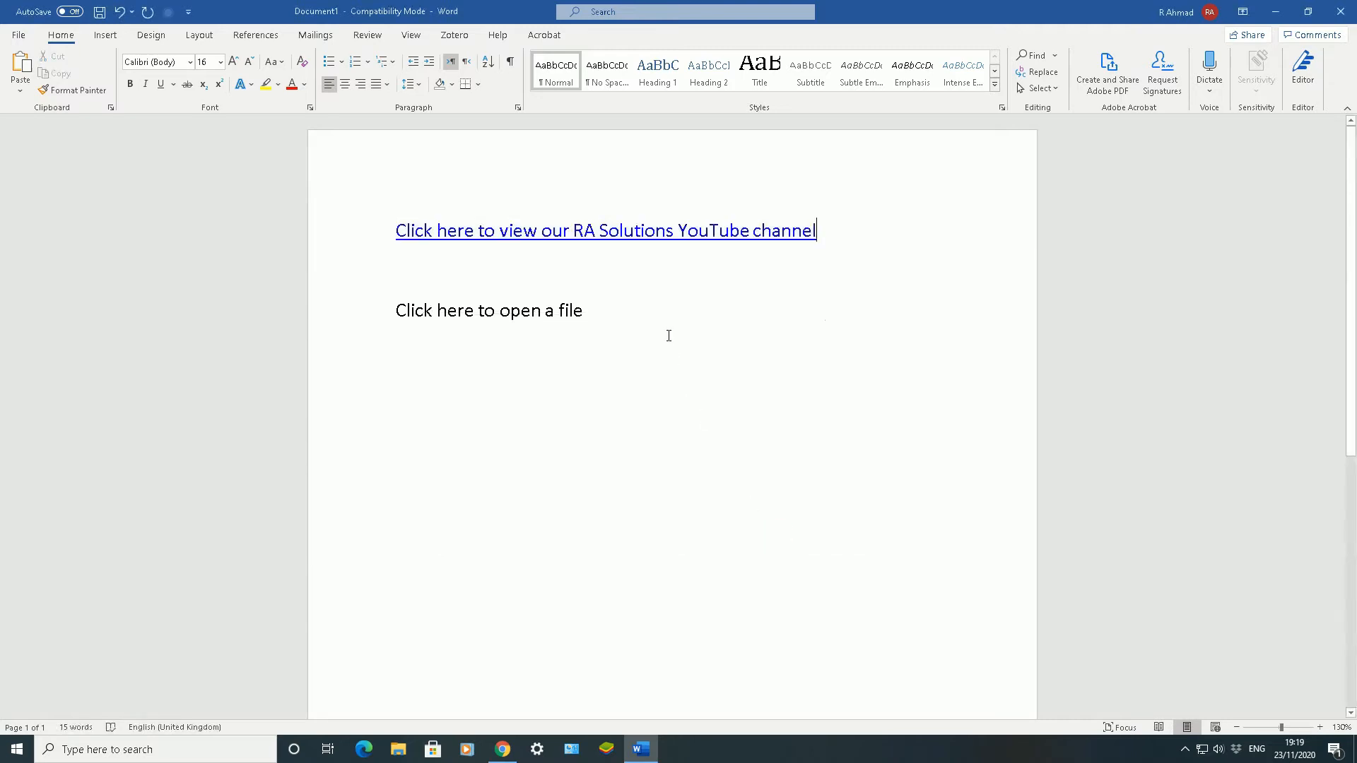
Step: Test the YouTube channel link by following it, and pause the trailer video on the page it opens
{"action": "mouse_move", "coordinate": [615, 236]}
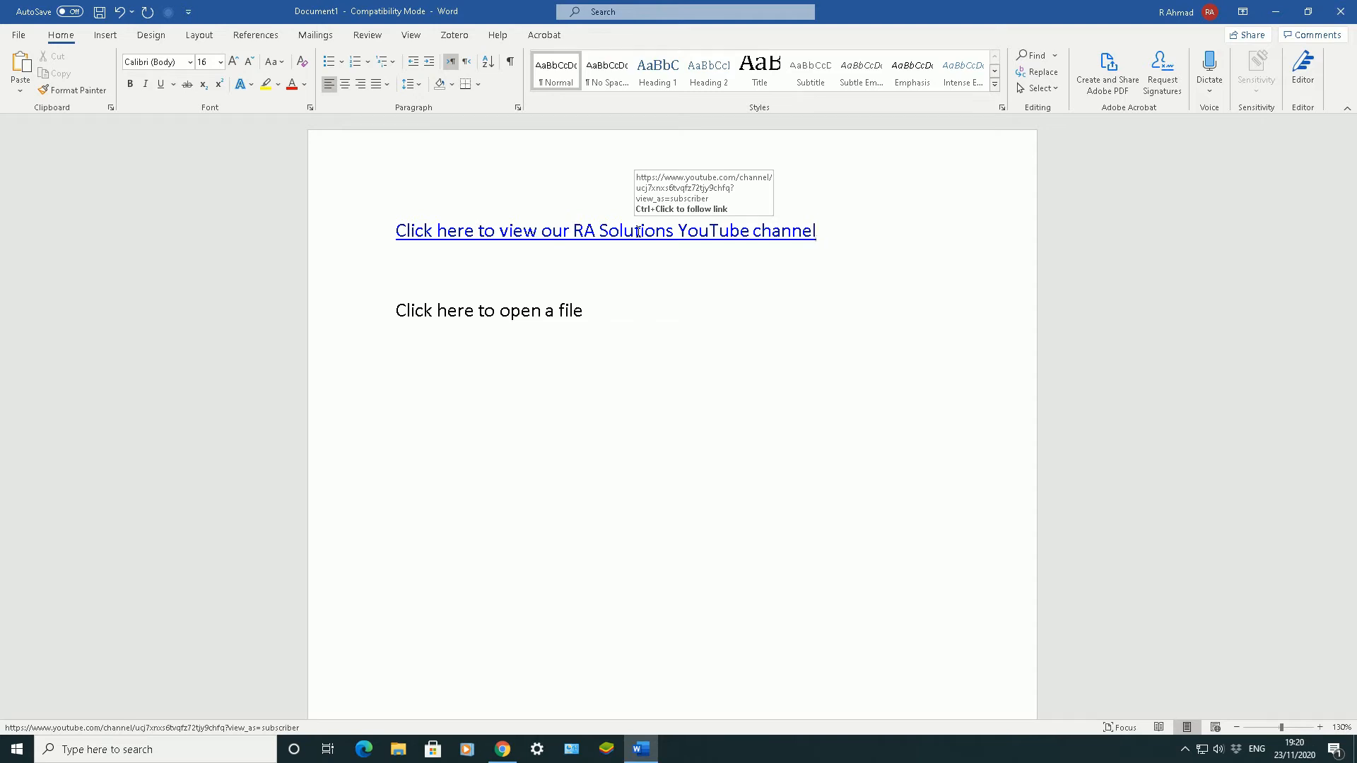
{"action": "left_click", "coordinate": [638, 236], "text": "ctrl"}
{"action": "key", "text": "Return"}
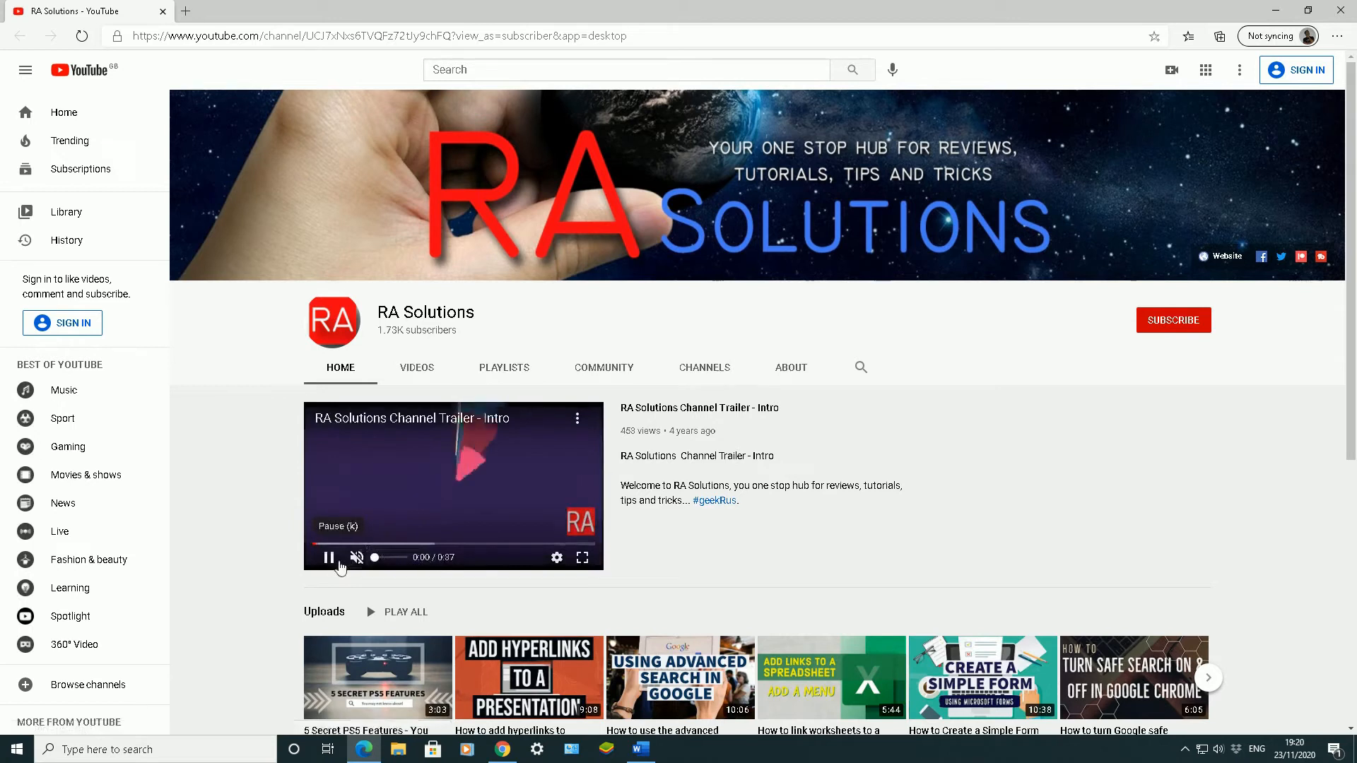
{"action": "left_click", "coordinate": [330, 558]}
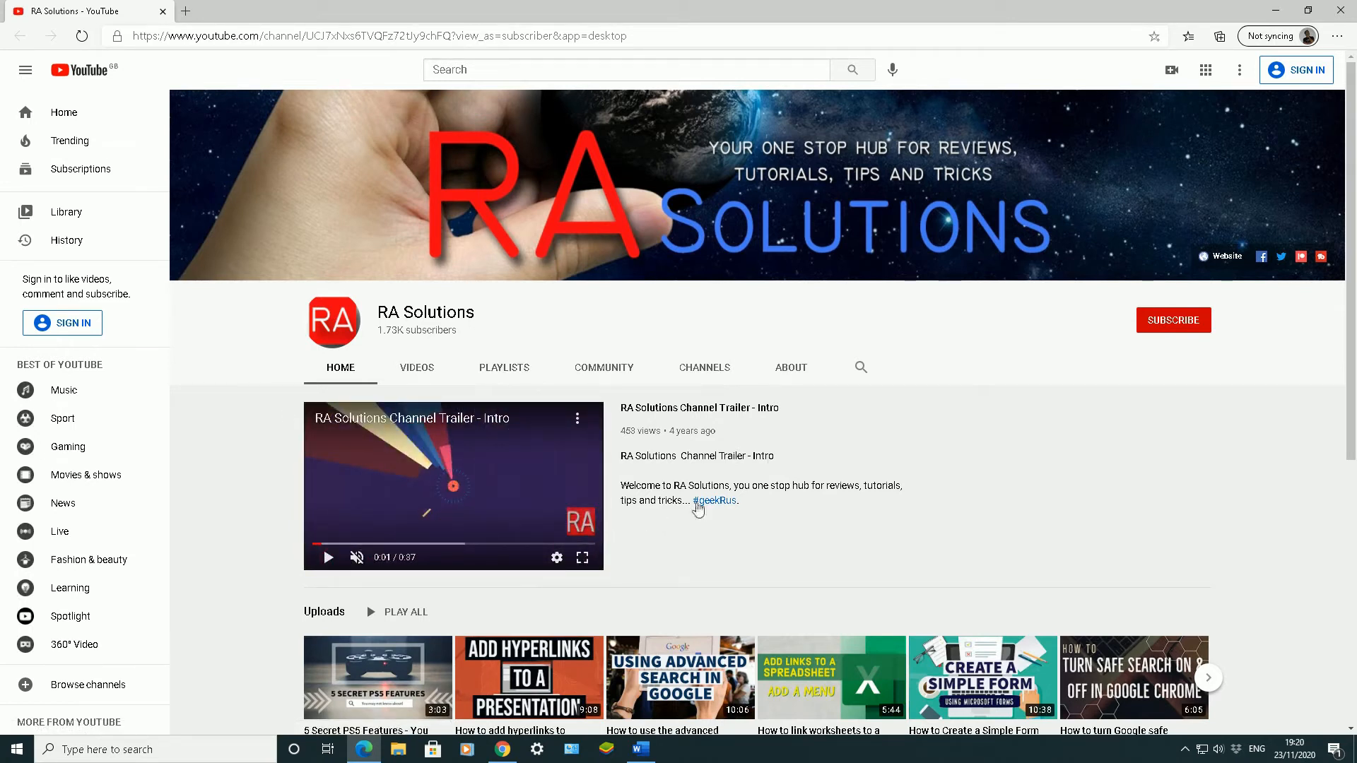
Step: Return to Word and open the Insert Hyperlink settings for the text "Click here to open a file"
{"action": "left_click", "coordinate": [641, 749]}
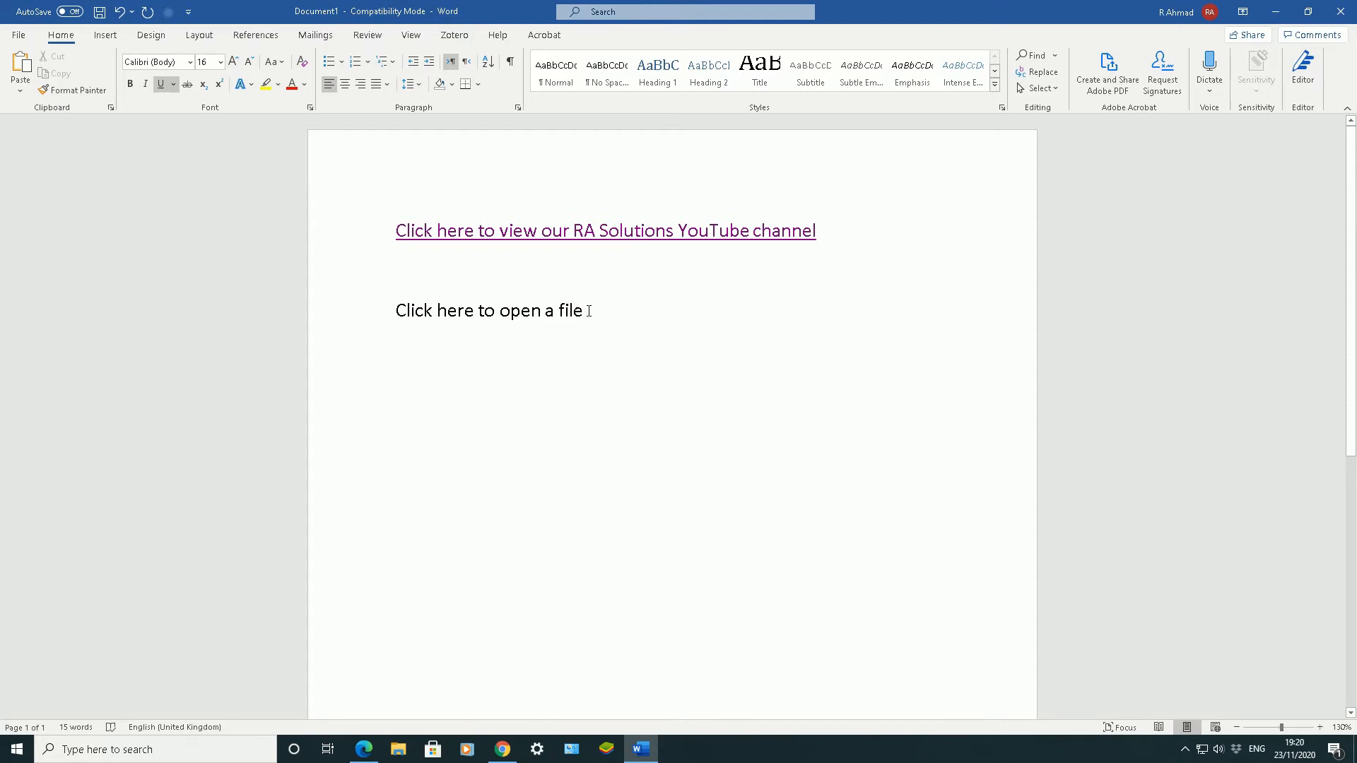
{"action": "mouse_move", "coordinate": [589, 311]}
{"action": "left_mouse_down"}
{"action": "mouse_move", "coordinate": [438, 313]}
{"action": "mouse_move", "coordinate": [602, 316]}
{"action": "left_mouse_up"}
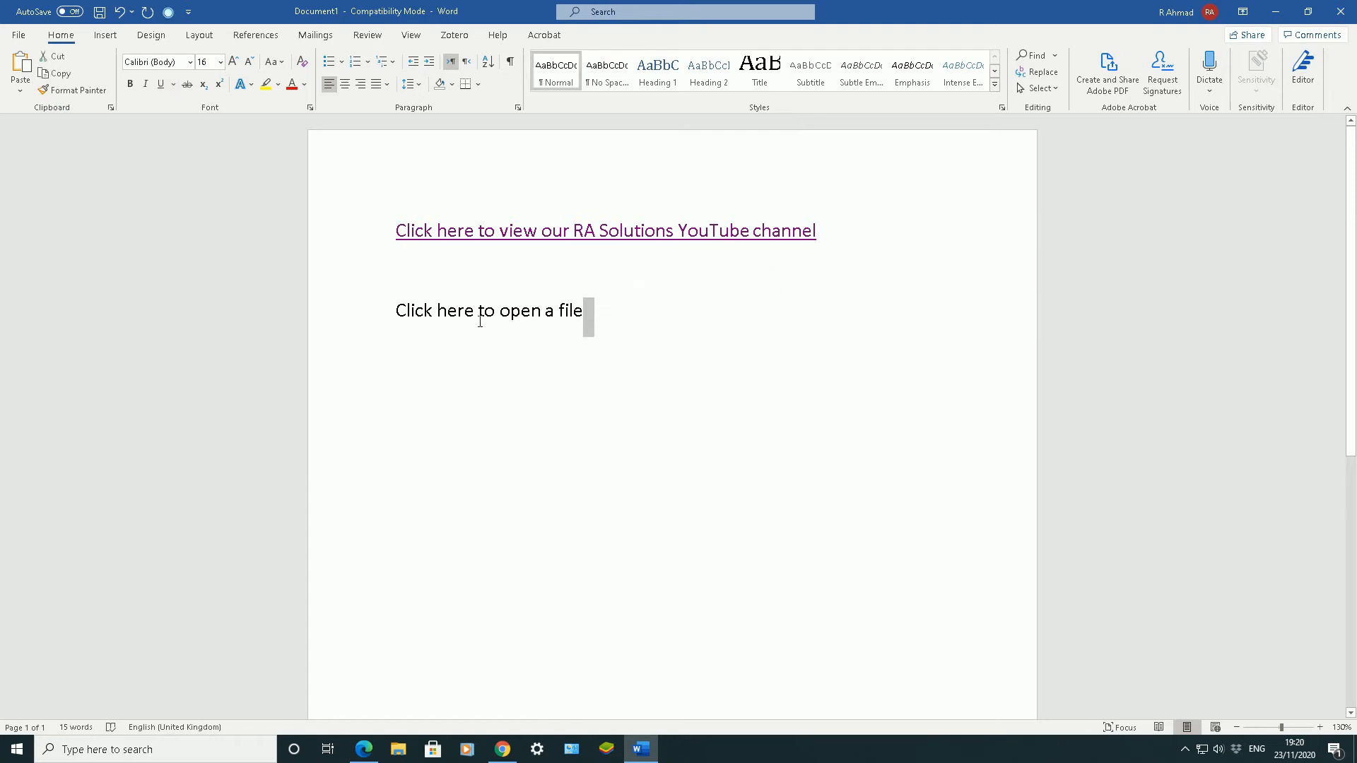
{"action": "left_click_drag", "start_coordinate": [396, 311], "coordinate": [427, 312]}
{"action": "left_click", "coordinate": [584, 311]}
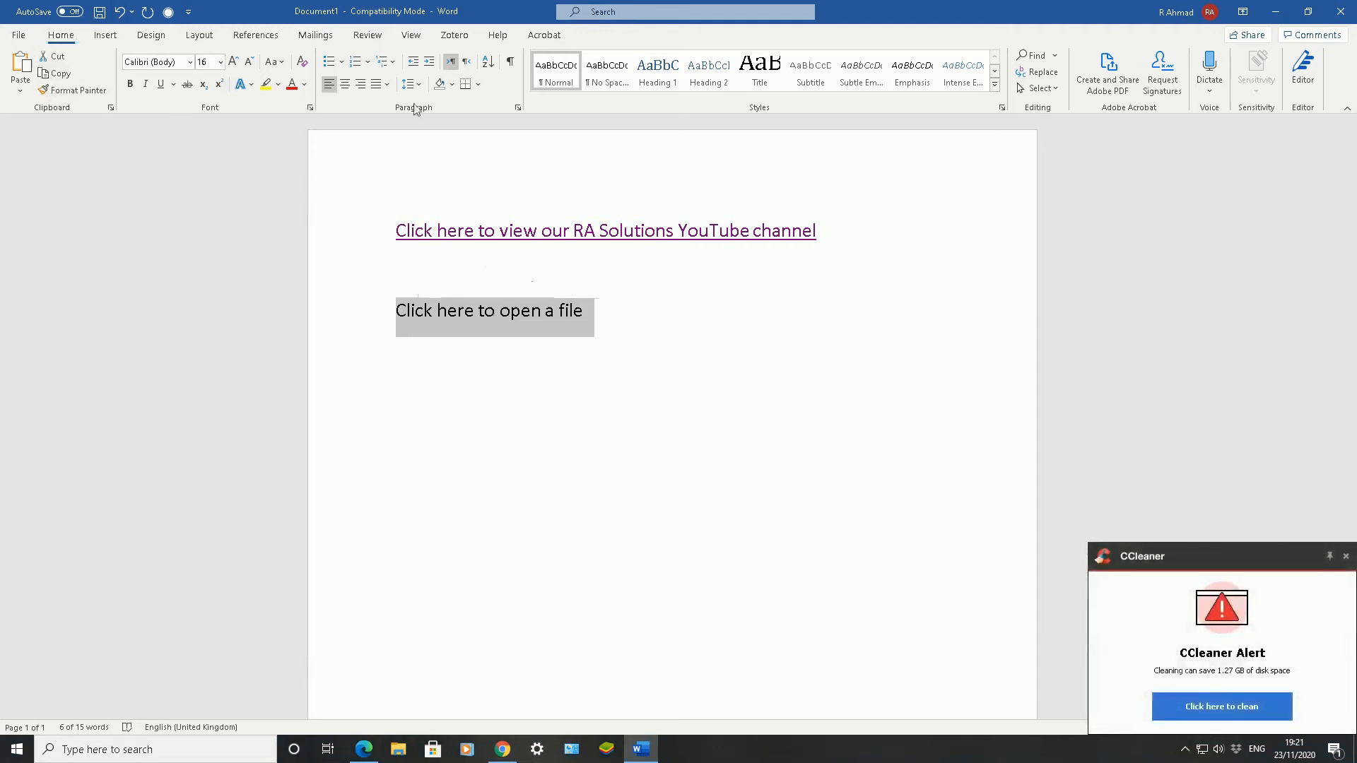
{"action": "left_click", "coordinate": [108, 39]}
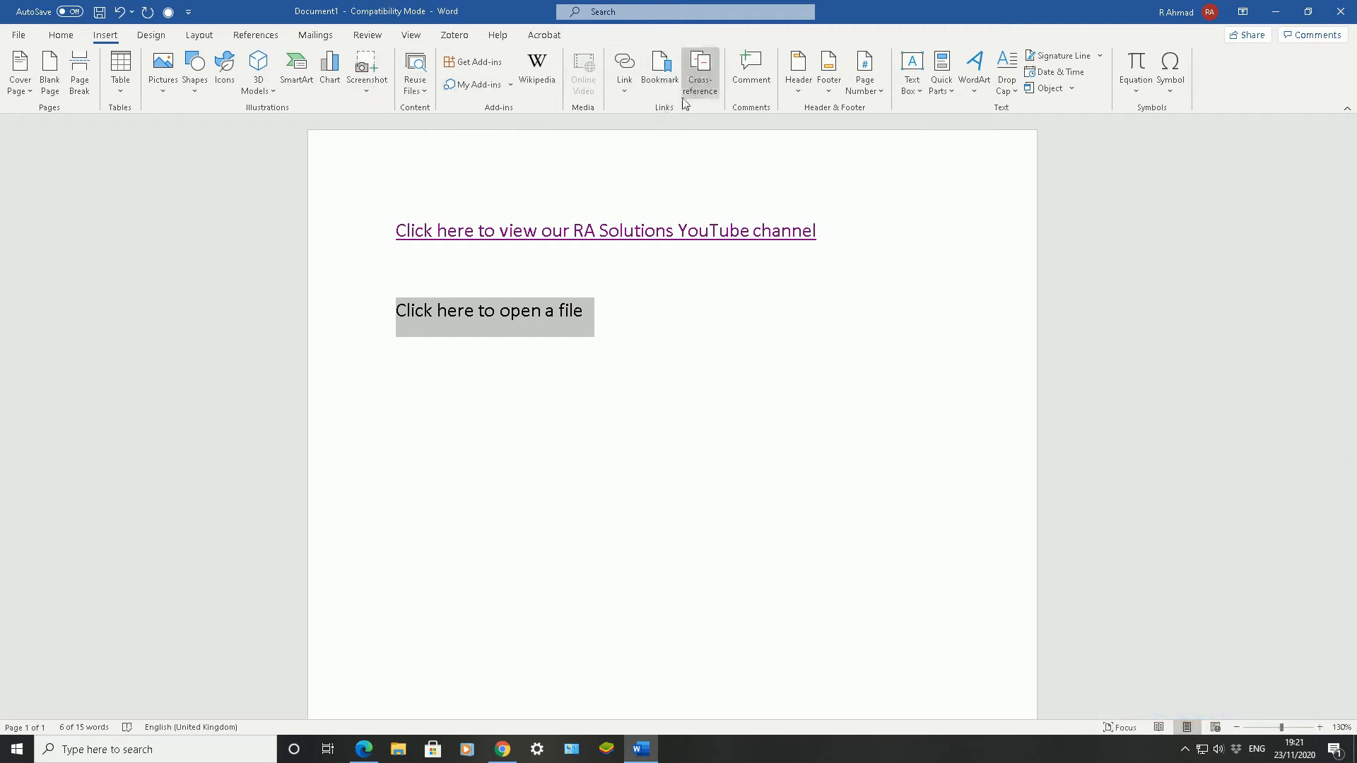
{"action": "left_click", "coordinate": [624, 91]}
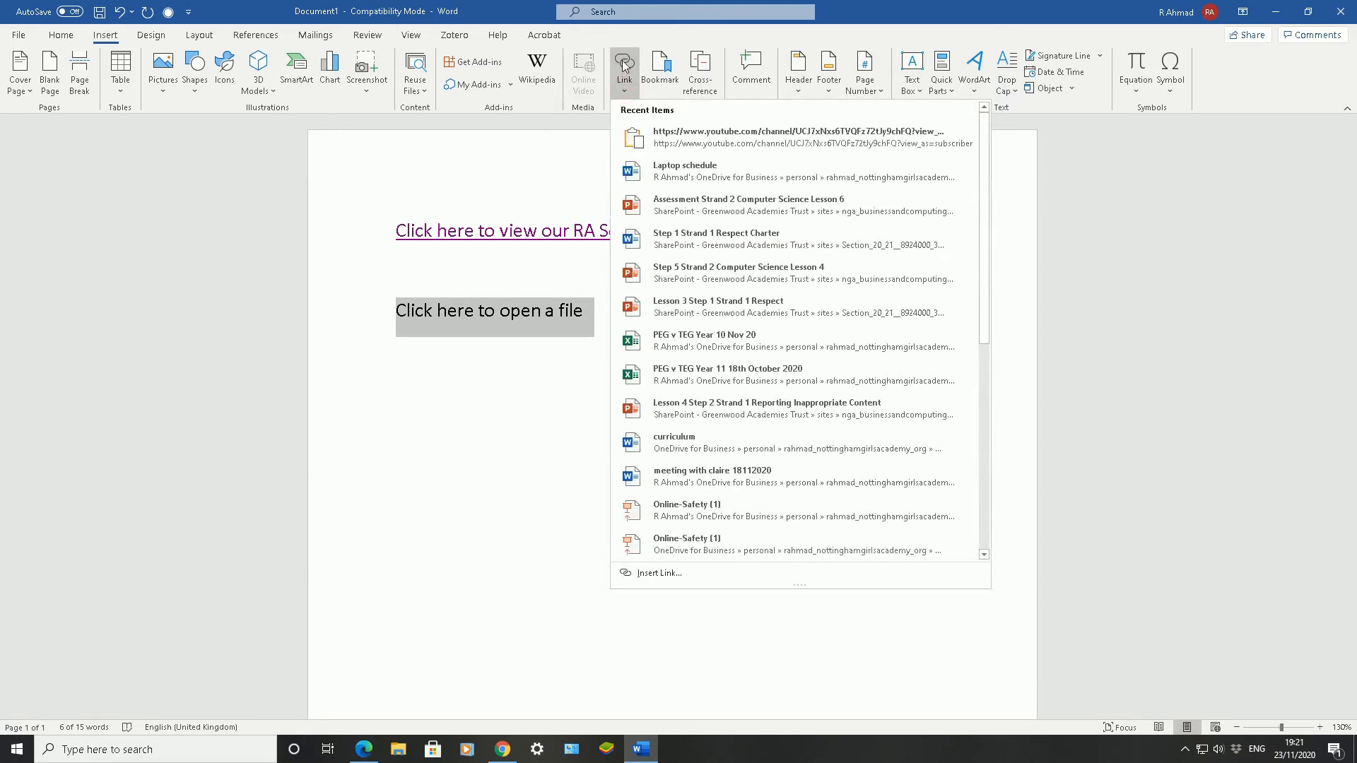
{"action": "left_click", "coordinate": [624, 65]}
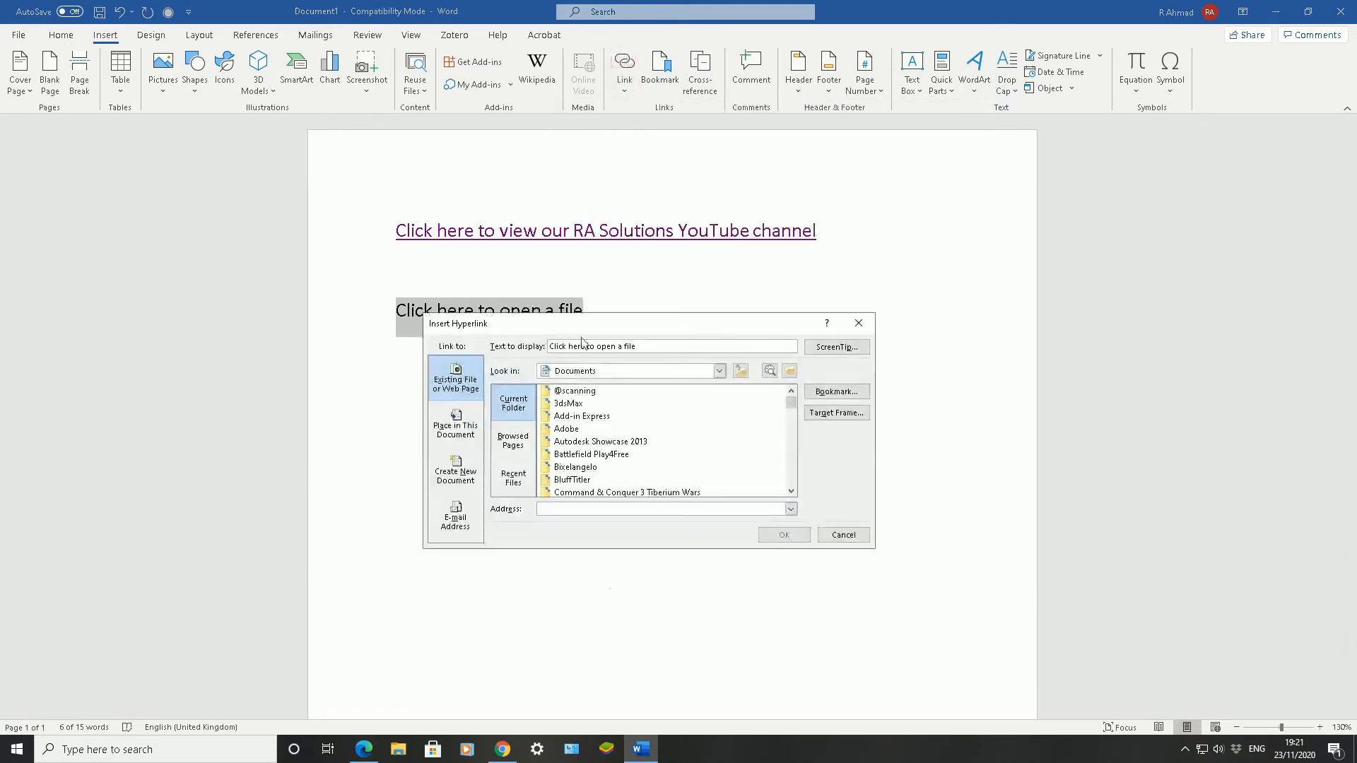
{"action": "left_click_drag", "start_coordinate": [459, 324], "coordinate": [529, 312]}
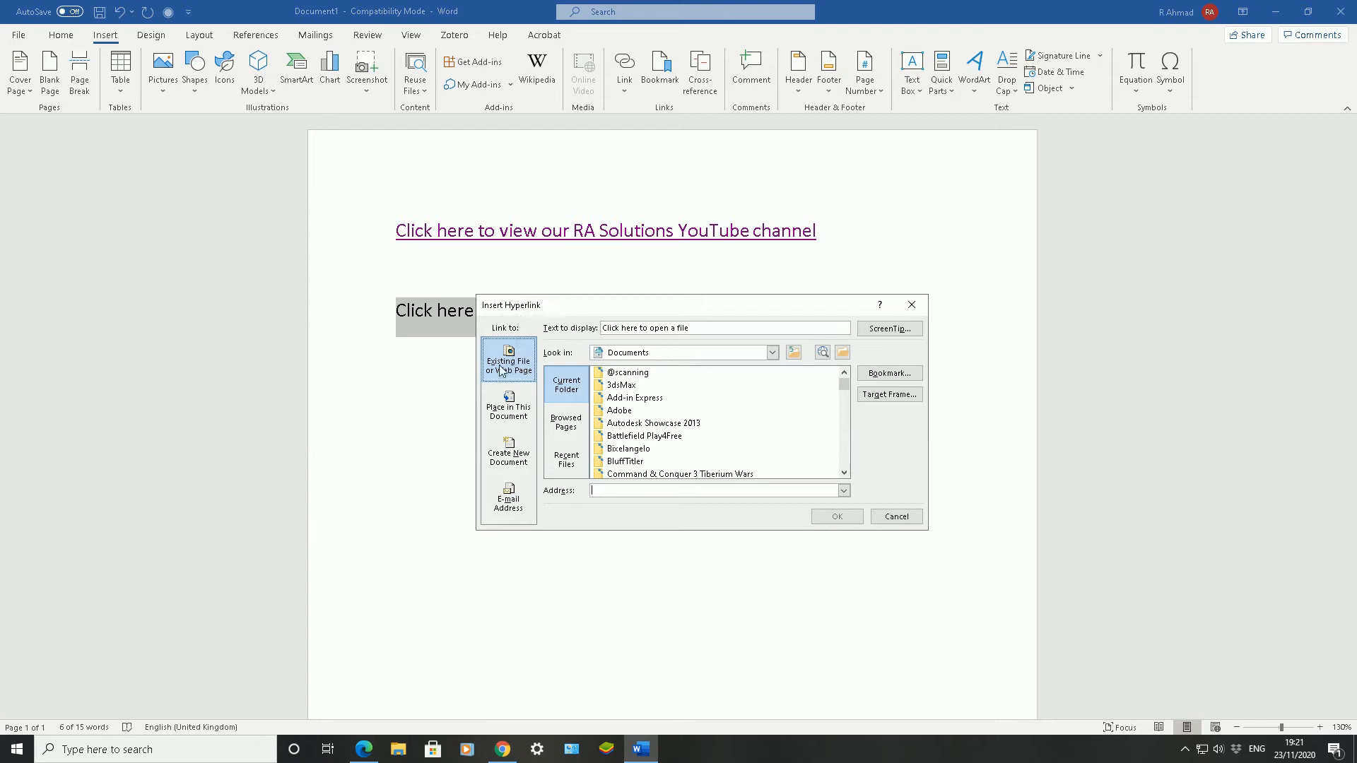
{"action": "left_click_drag", "start_coordinate": [522, 305], "coordinate": [546, 310]}
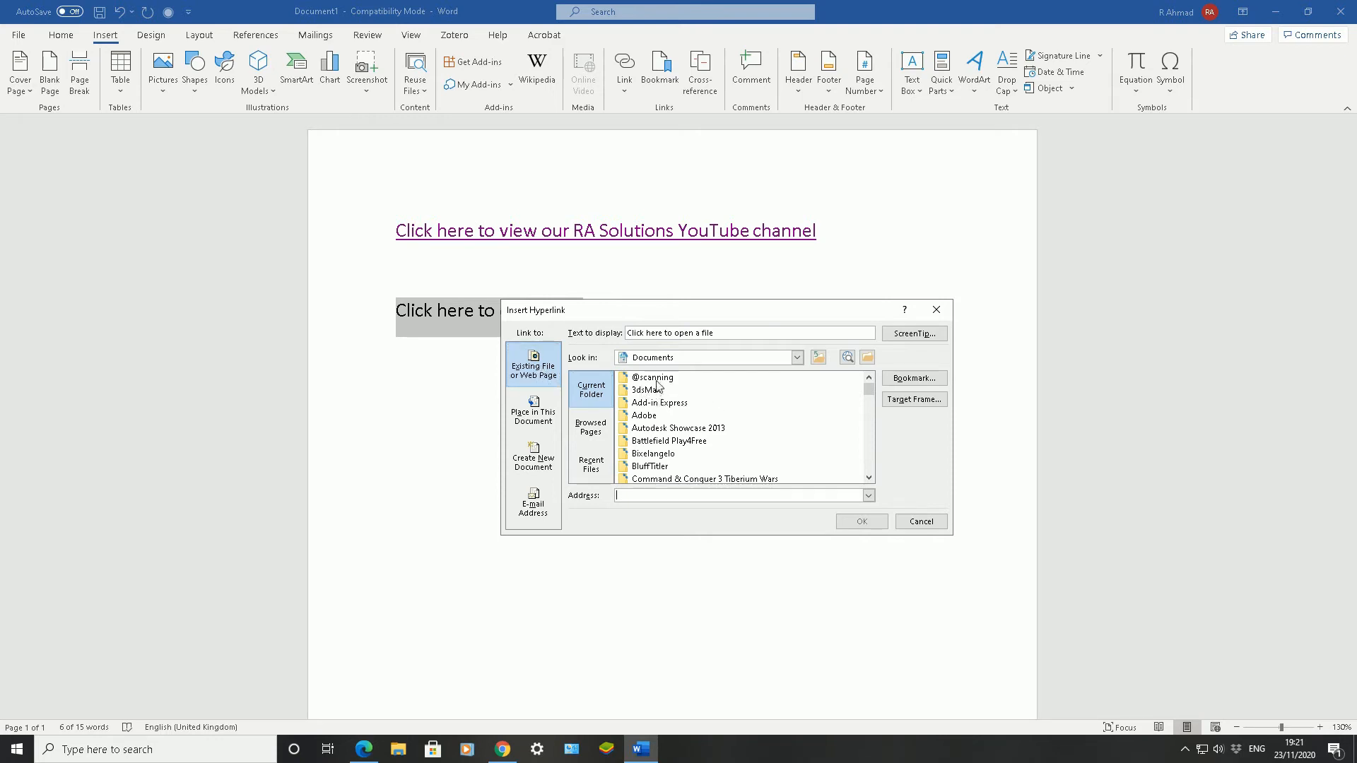
Step: Link the selected text to the existing file "5 Secret PS5 Features.pptx" in the Desktop folder
{"action": "scroll", "coordinate": [680, 419], "scroll_direction": "down", "scroll_amount": 1}
{"action": "scroll", "coordinate": [680, 419], "scroll_direction": "down", "scroll_amount": 2}
{"action": "scroll", "coordinate": [680, 419], "scroll_direction": "up", "scroll_amount": 3}
{"action": "left_click", "coordinate": [798, 358]}
{"action": "left_click", "coordinate": [799, 357]}
{"action": "left_click", "coordinate": [674, 394]}
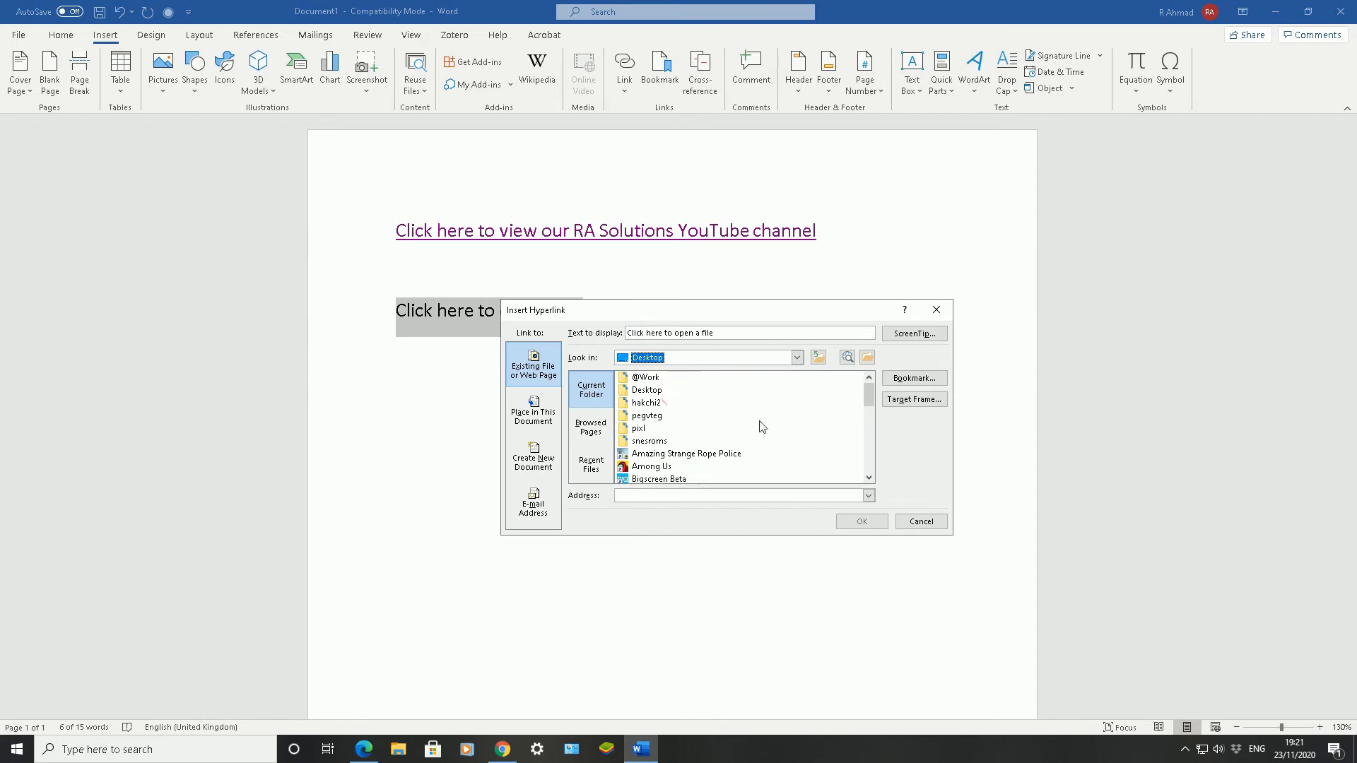
{"action": "left_click_drag", "start_coordinate": [869, 397], "coordinate": [864, 453]}
{"action": "left_click", "coordinate": [681, 441]}
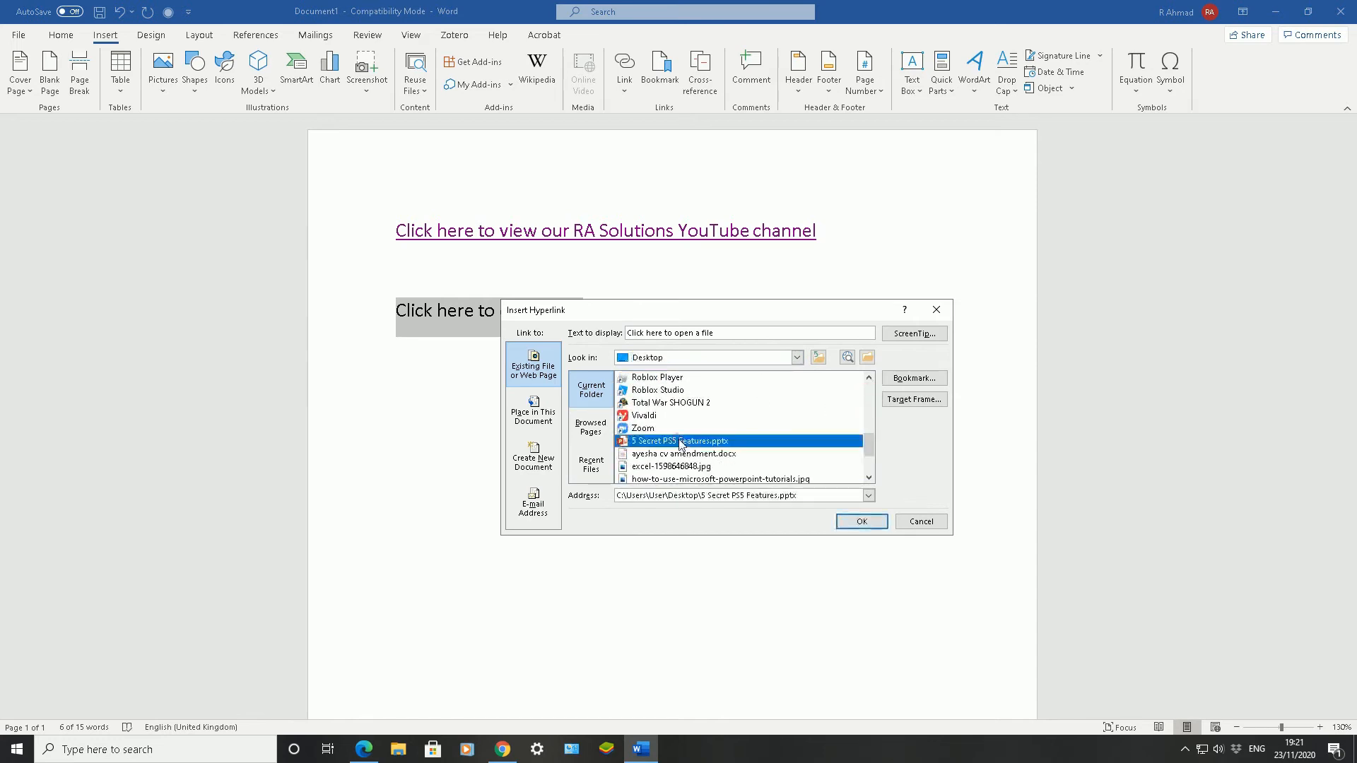
{"action": "left_click", "coordinate": [845, 523]}
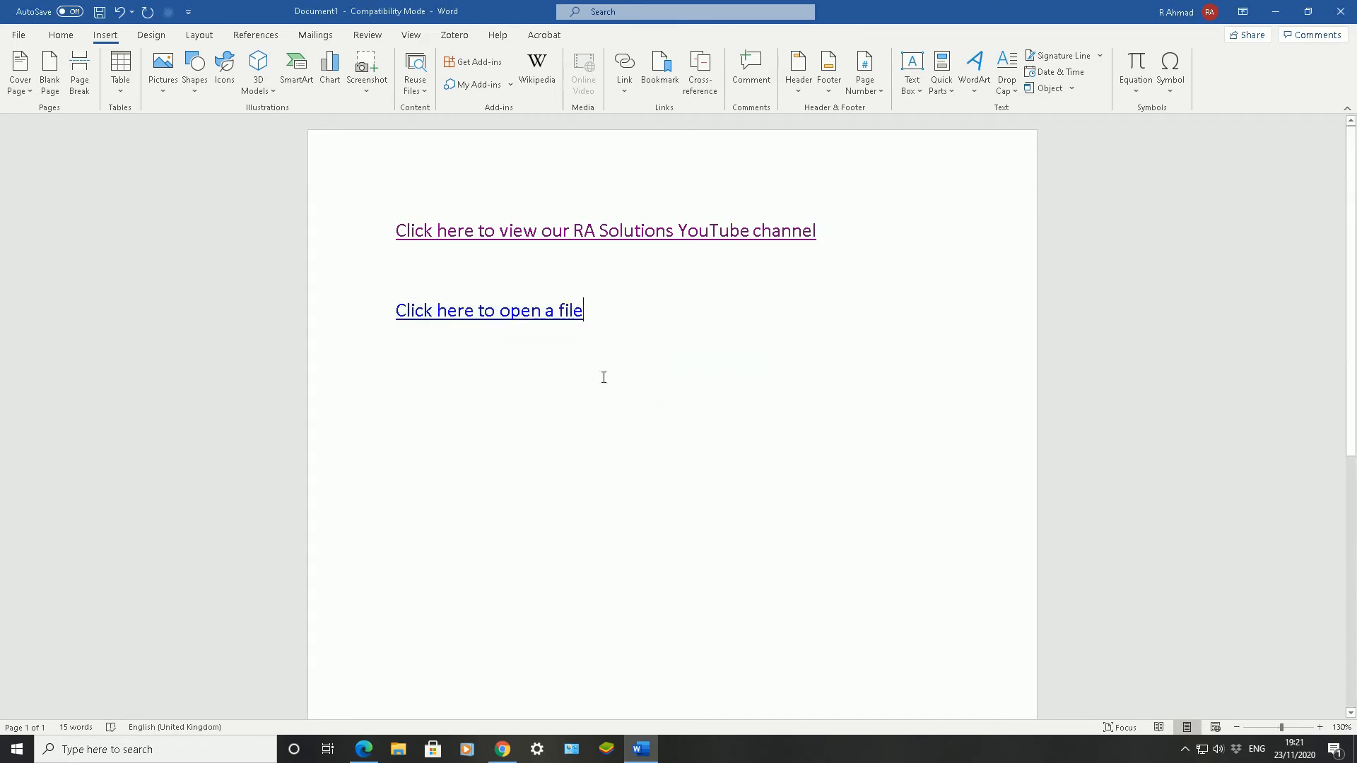
Step: Test the "Click here to open a file" link by following it and allowing the linked presentation to open
{"action": "triple_click", "coordinate": [526, 322]}
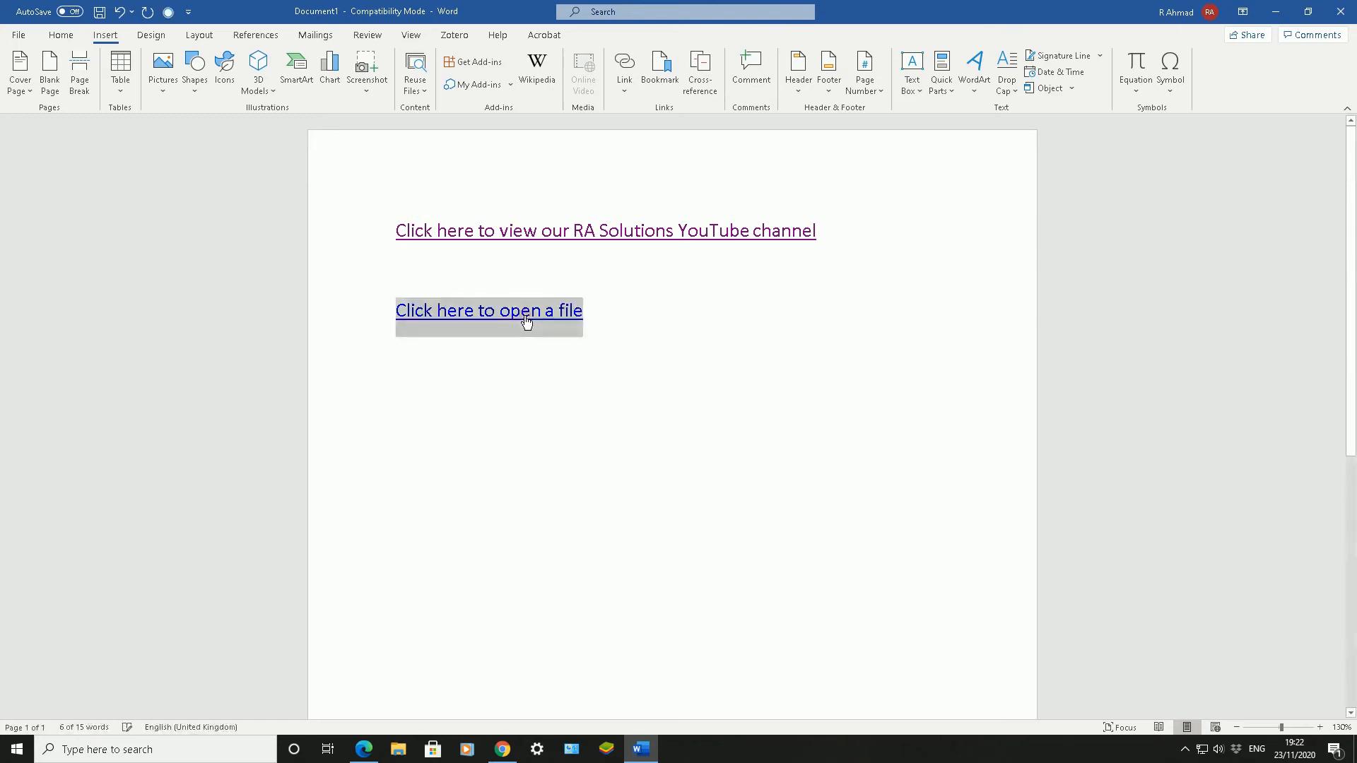
{"action": "left_click", "coordinate": [613, 395]}
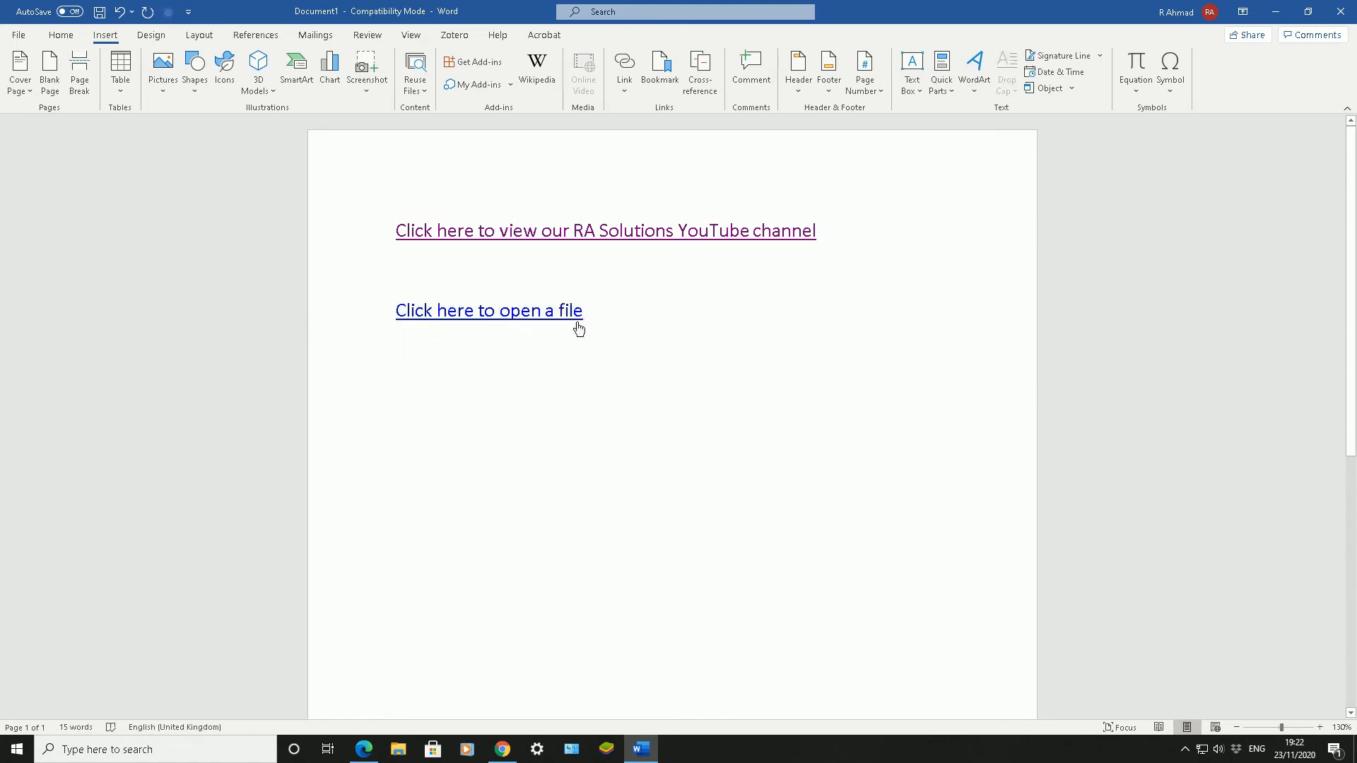
{"action": "left_click", "coordinate": [550, 314], "text": "ctrl"}
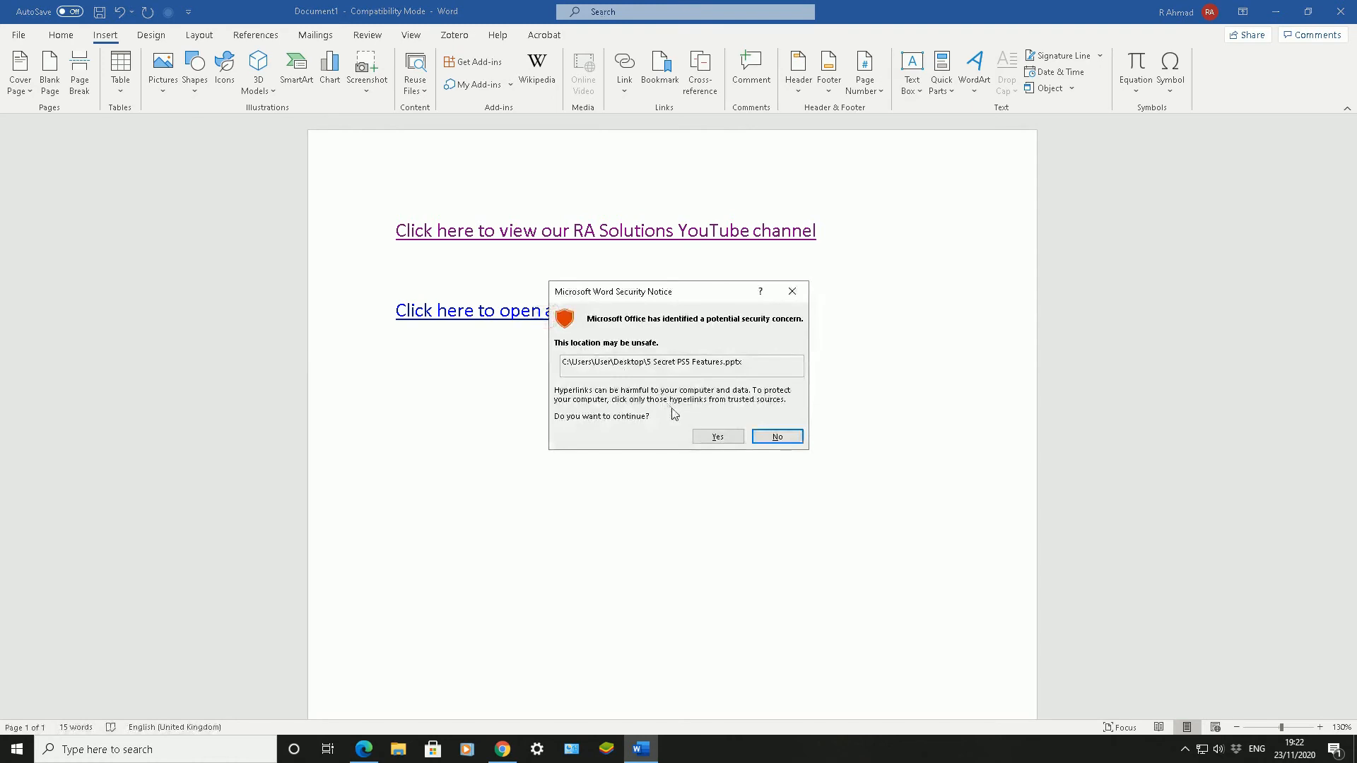
{"action": "left_click", "coordinate": [709, 436]}
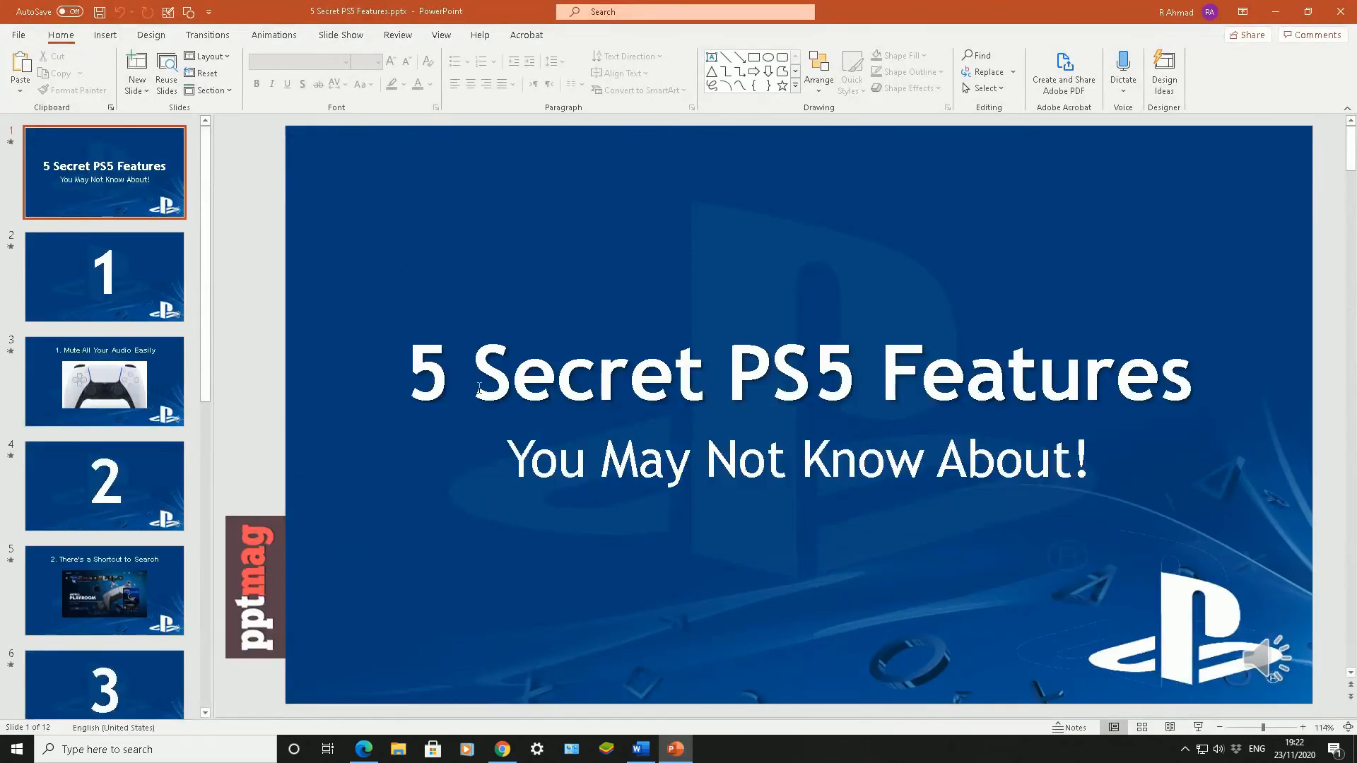
Step: Look through slides 2 to 4 of the opened presentation
{"action": "left_click", "coordinate": [167, 282]}
{"action": "left_click", "coordinate": [162, 382]}
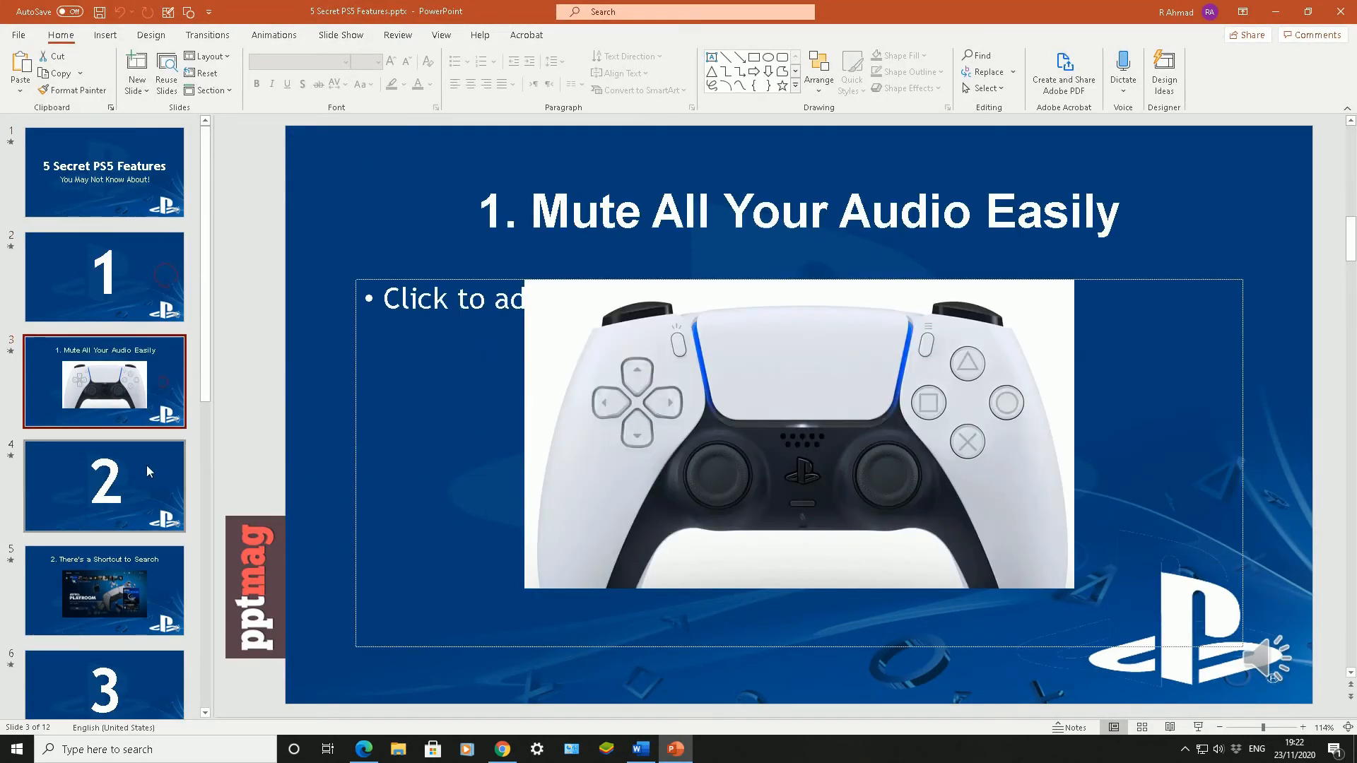
{"action": "left_click", "coordinate": [147, 470]}
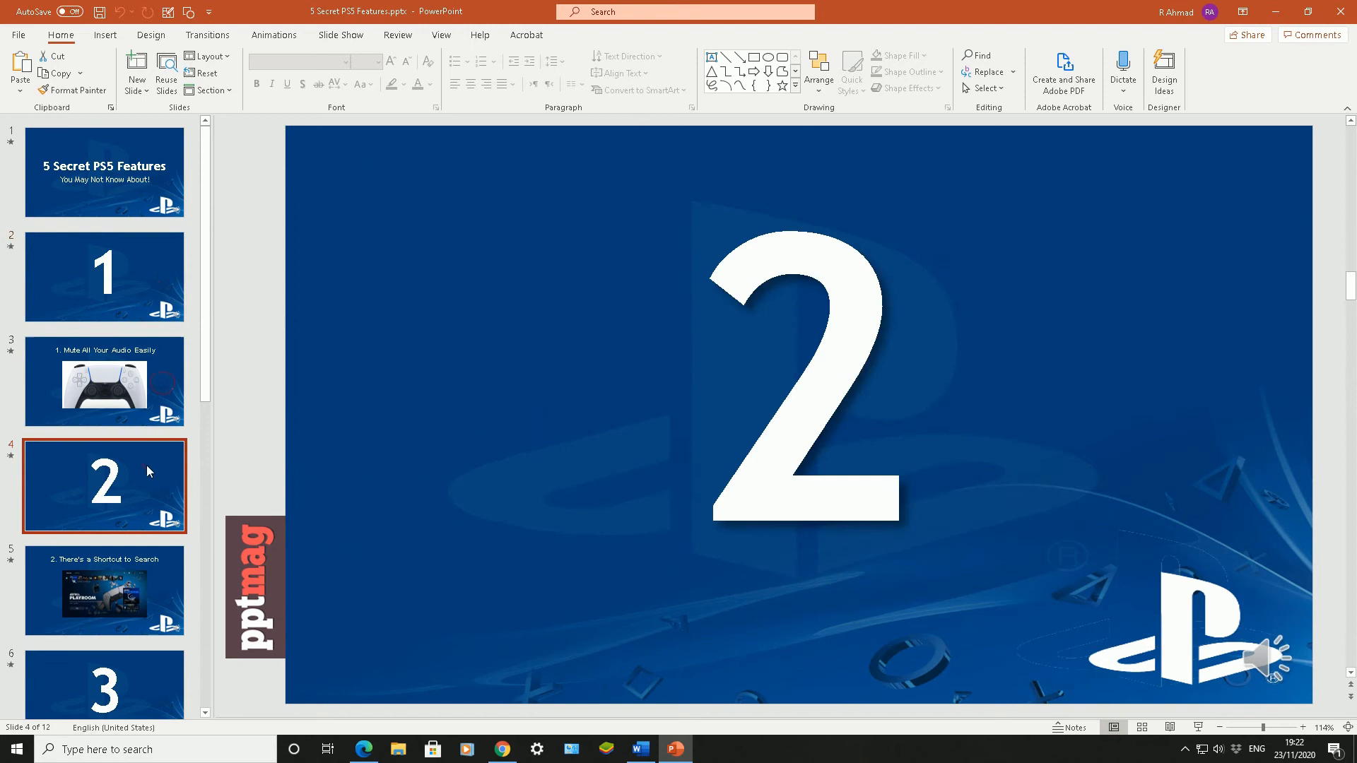
Step: Close the linked PowerPoint presentation and return to the Word document
{"action": "left_click", "coordinate": [1336, 14]}
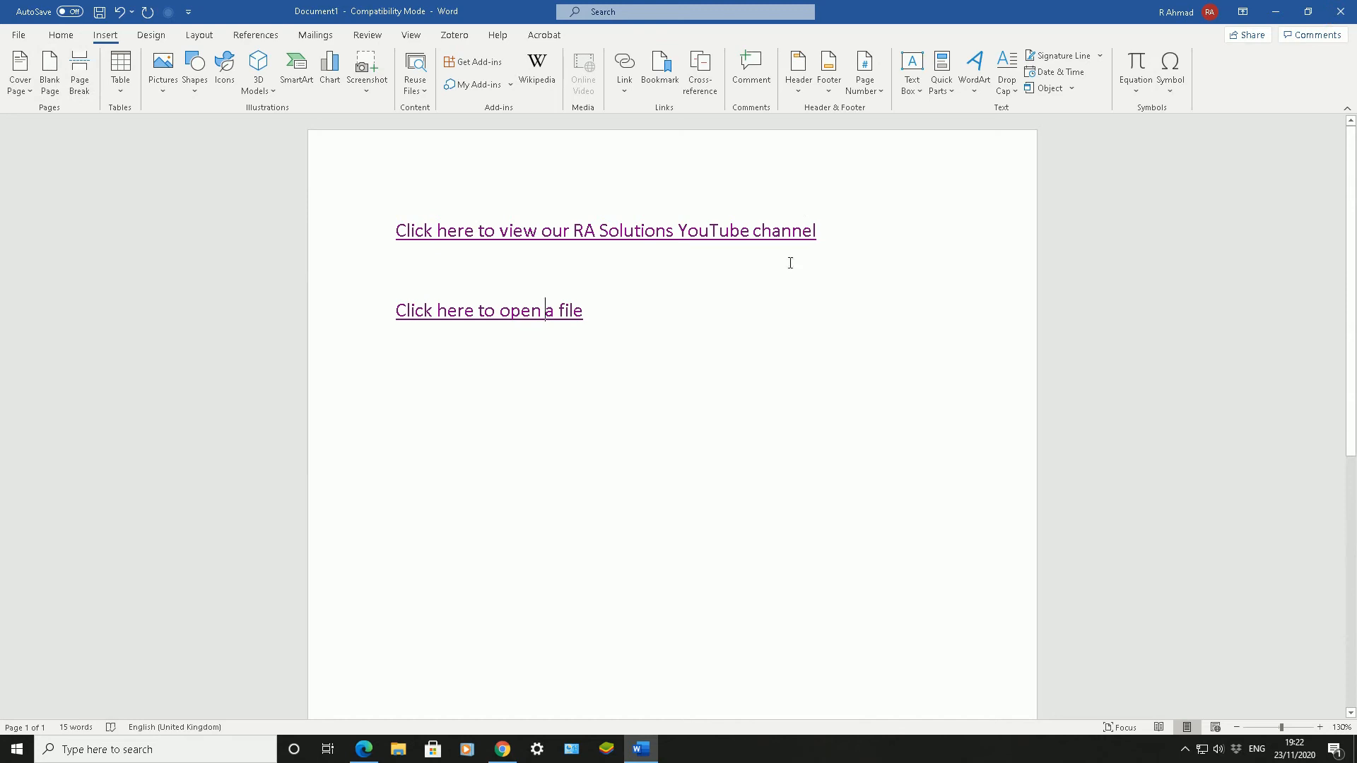
{"action": "left_click_drag", "start_coordinate": [817, 233], "coordinate": [394, 233]}
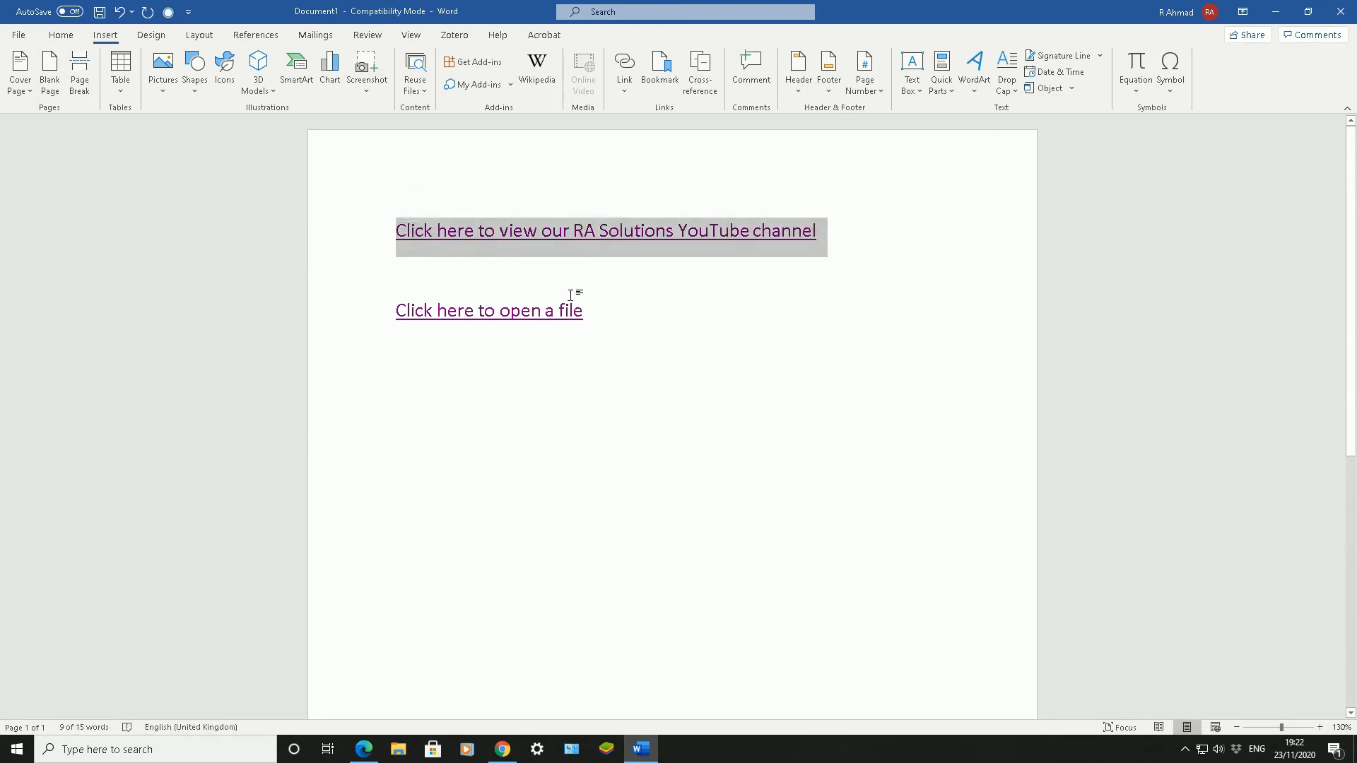
{"action": "left_click_drag", "start_coordinate": [590, 322], "coordinate": [396, 323]}
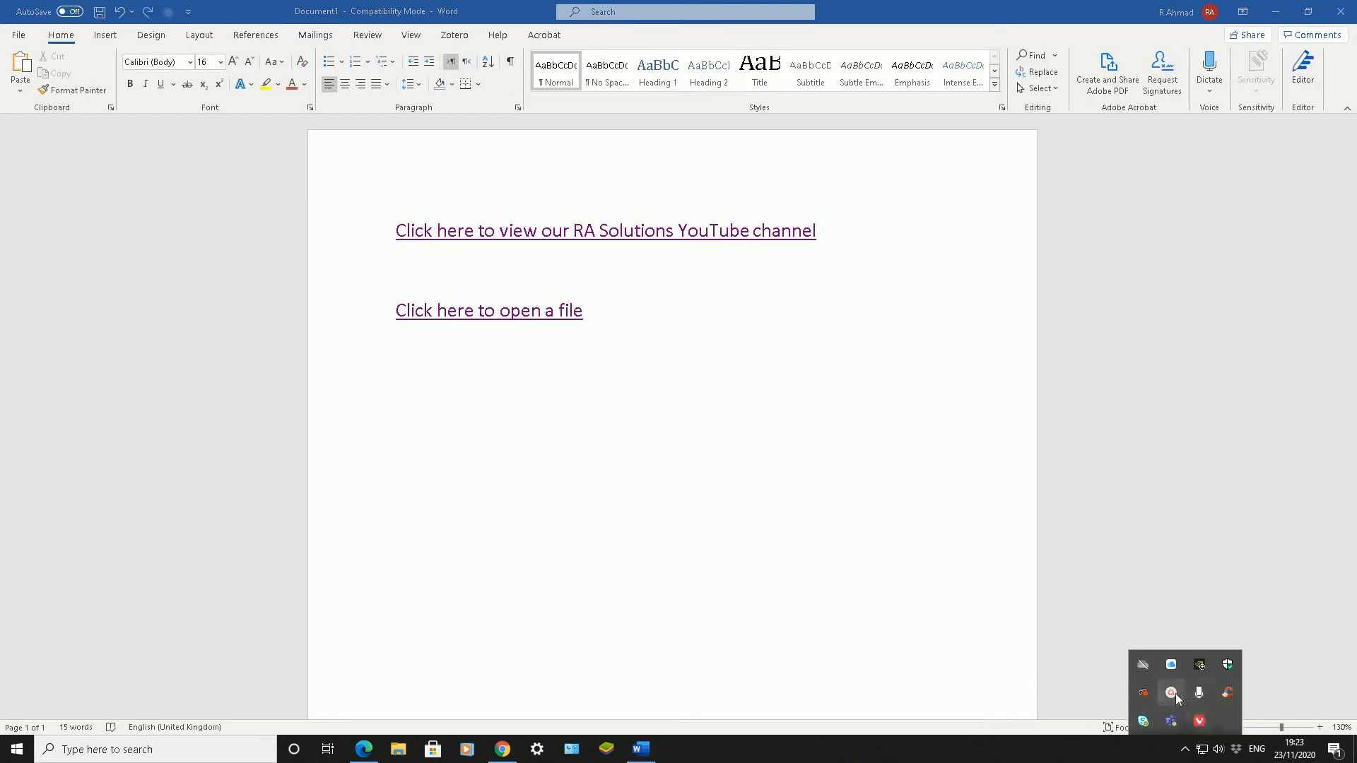
{"action": "left_click", "coordinate": [1171, 696]}
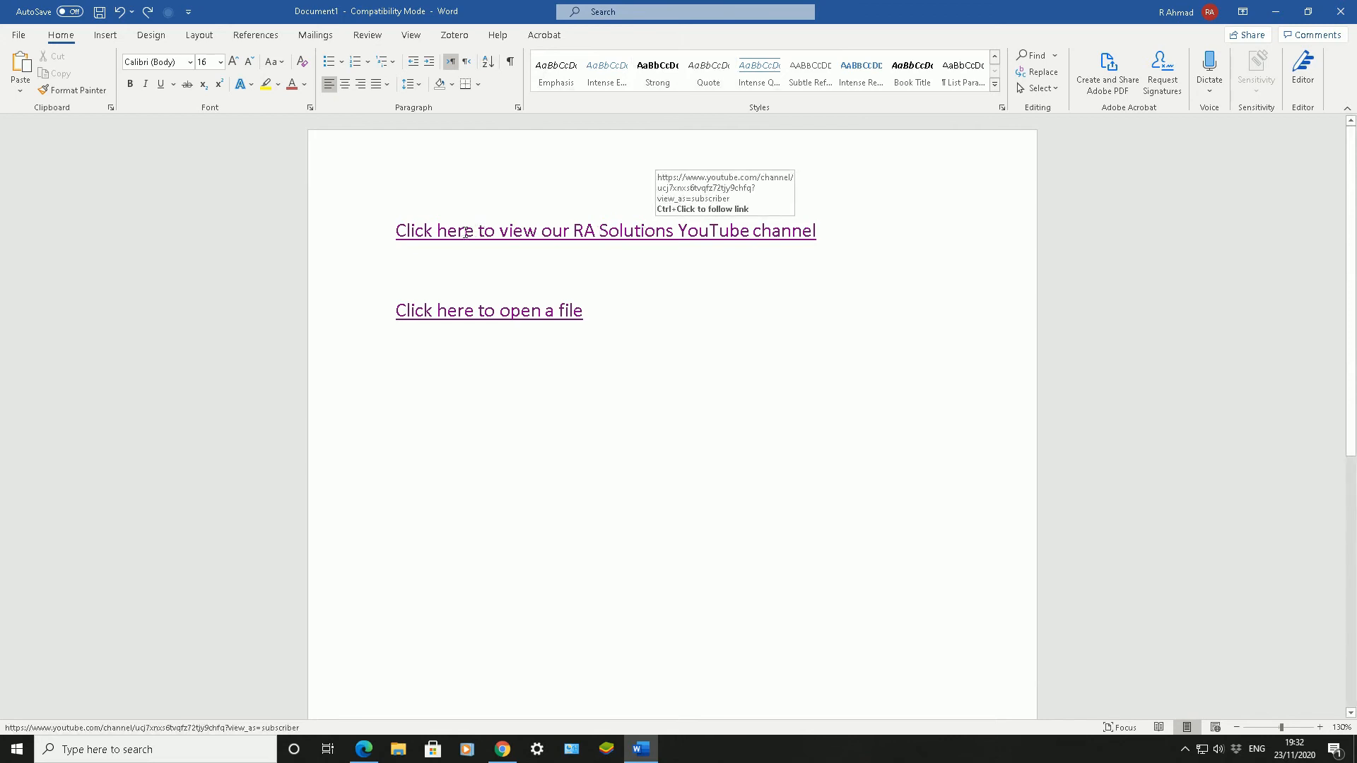
Step: Select the line "Click here to view our RA Solutions YouTube channel" and apply the Normal style, followed by Strong
{"action": "left_click_drag", "start_coordinate": [465, 232], "coordinate": [774, 224]}
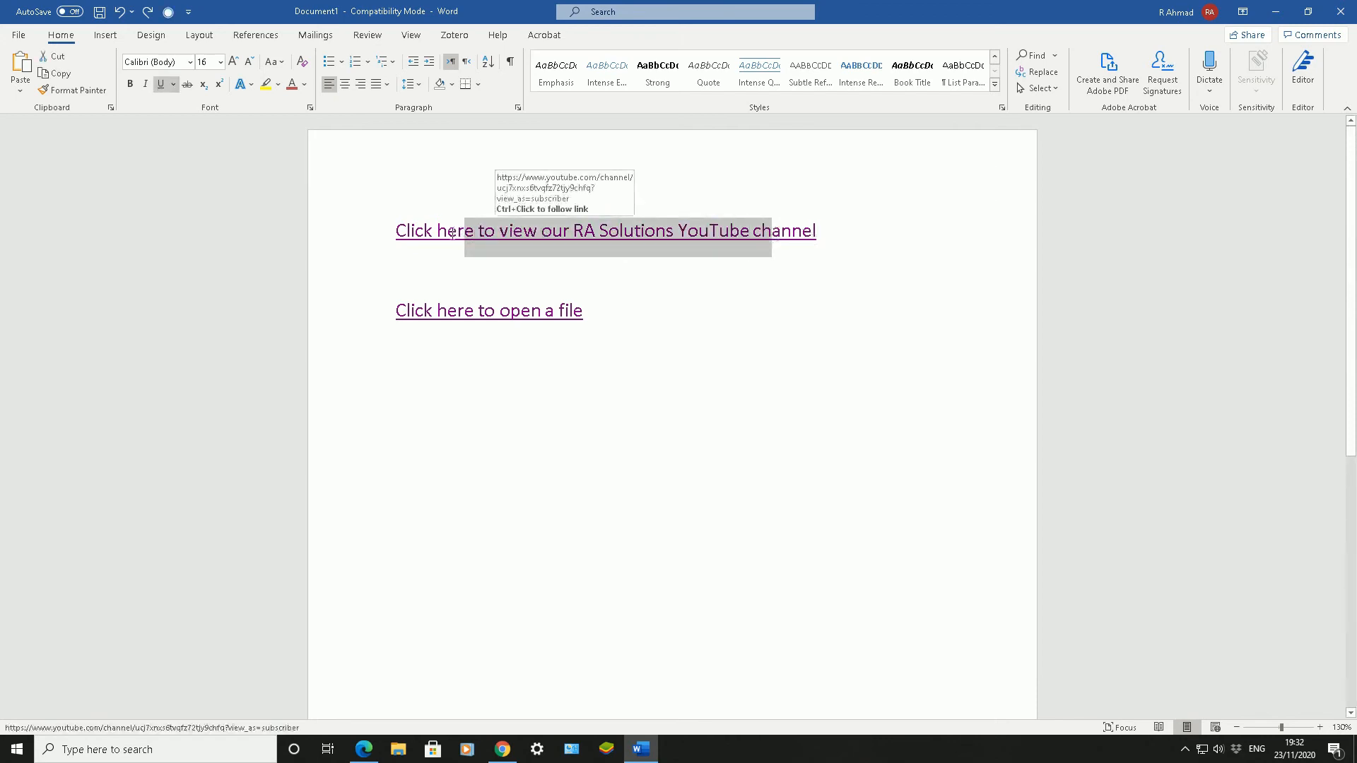
{"action": "left_click_drag", "start_coordinate": [399, 231], "coordinate": [821, 227]}
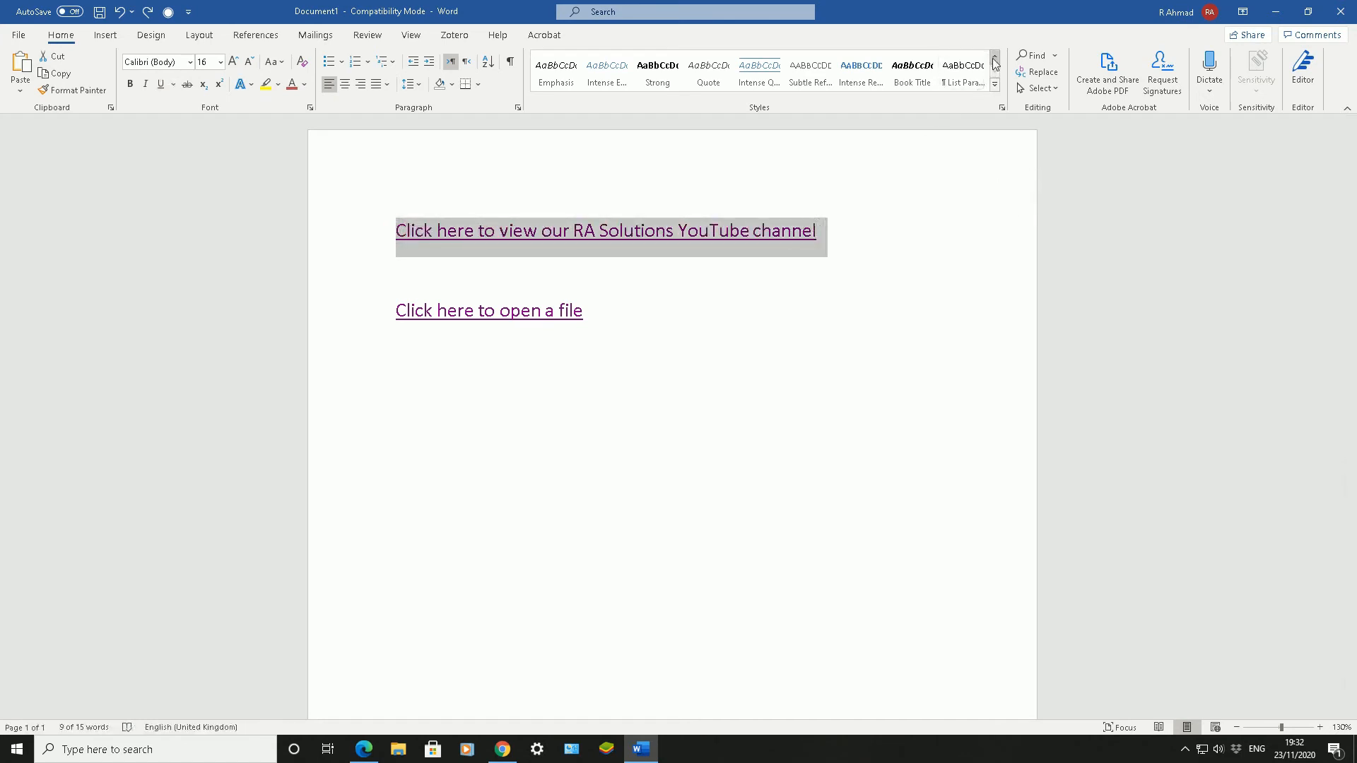
{"action": "left_click", "coordinate": [995, 86]}
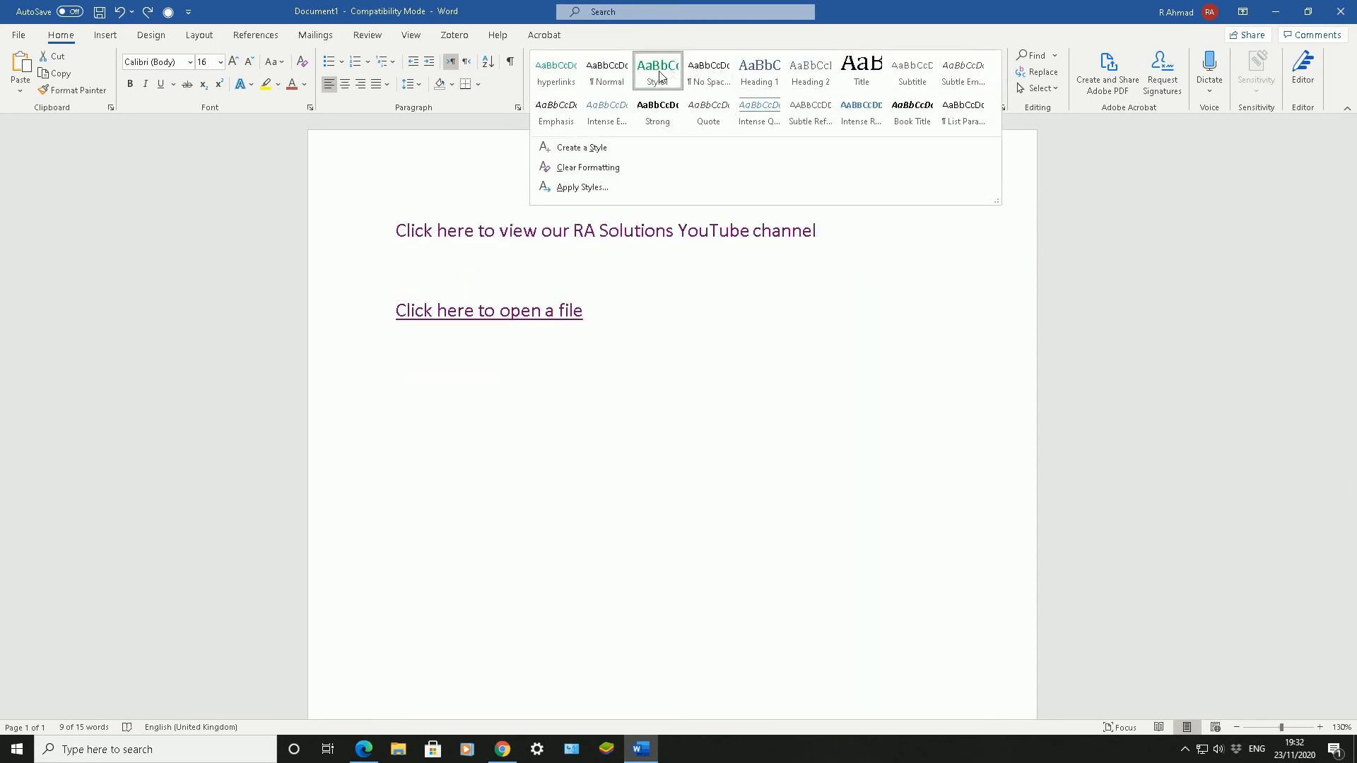
{"action": "left_click", "coordinate": [606, 80]}
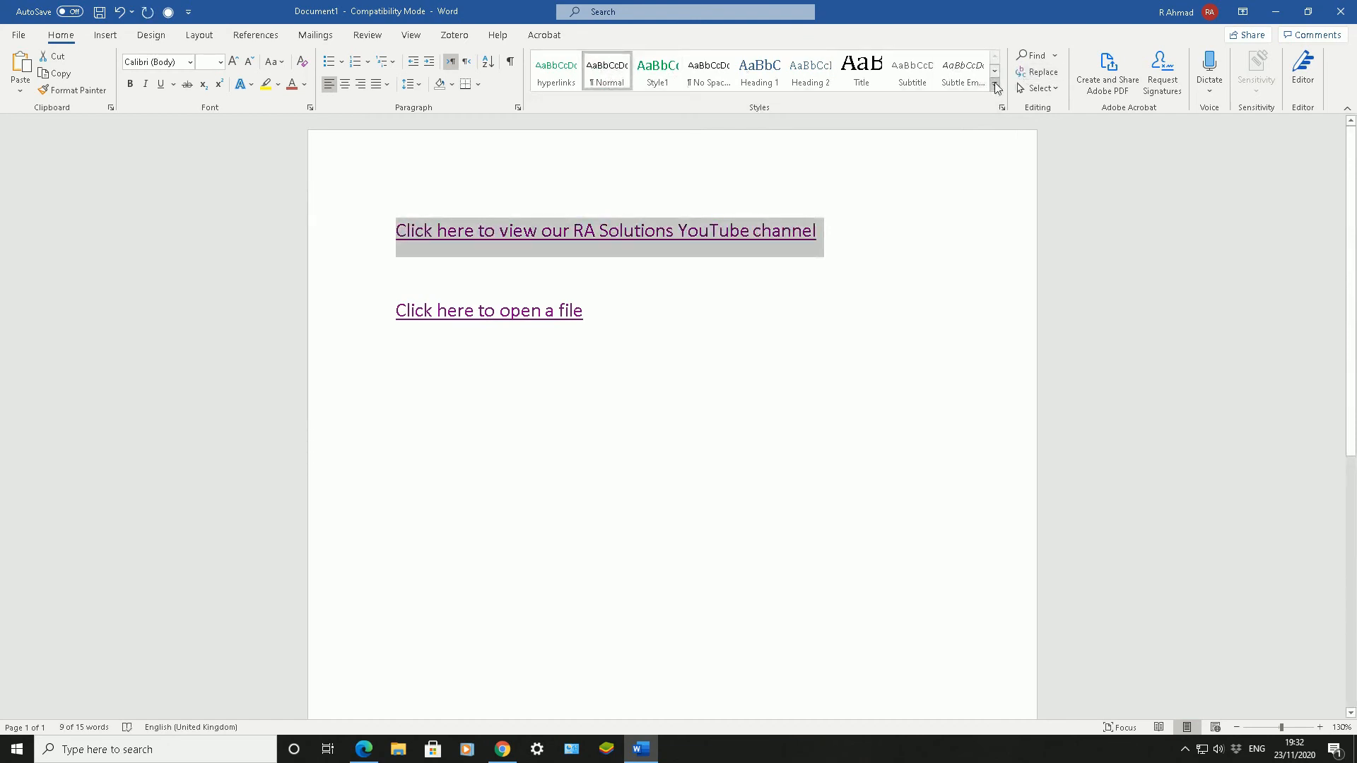
{"action": "left_click", "coordinate": [995, 86]}
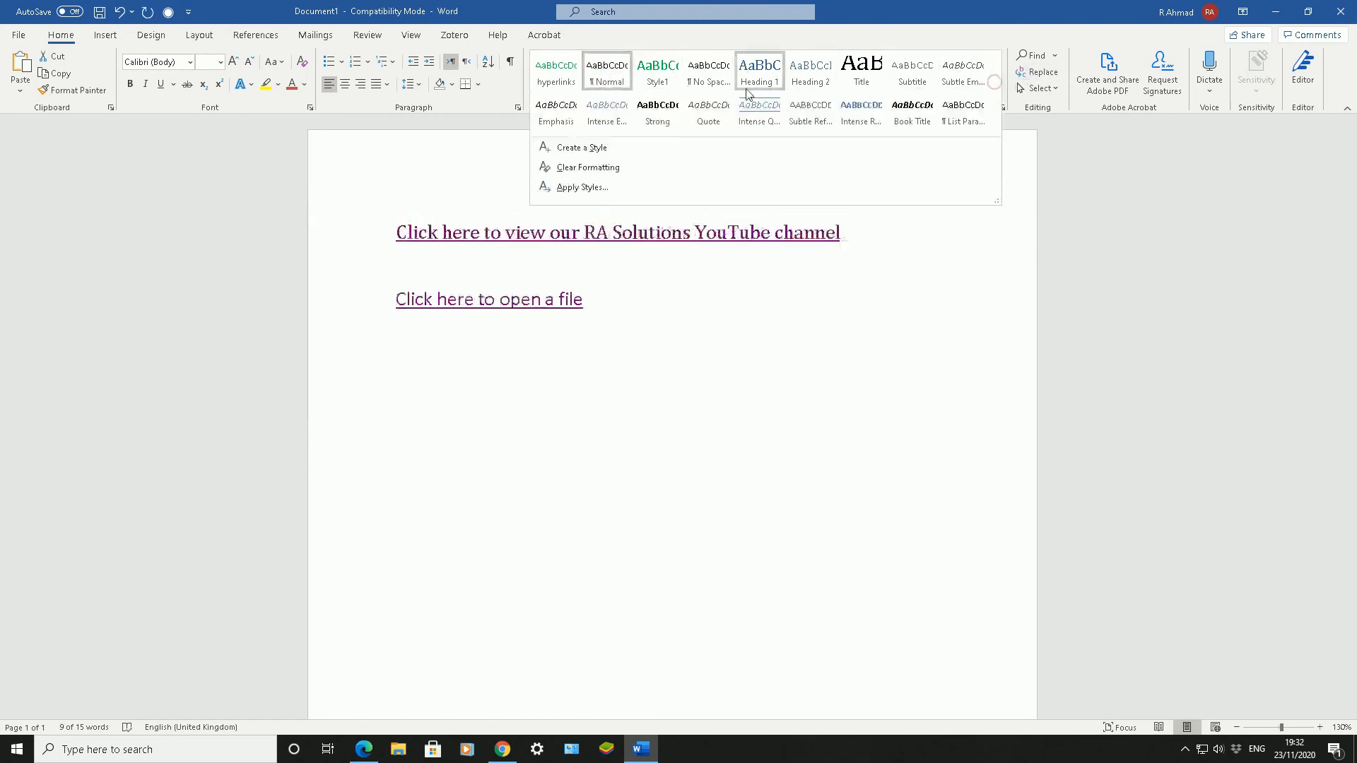
{"action": "left_click", "coordinate": [678, 112]}
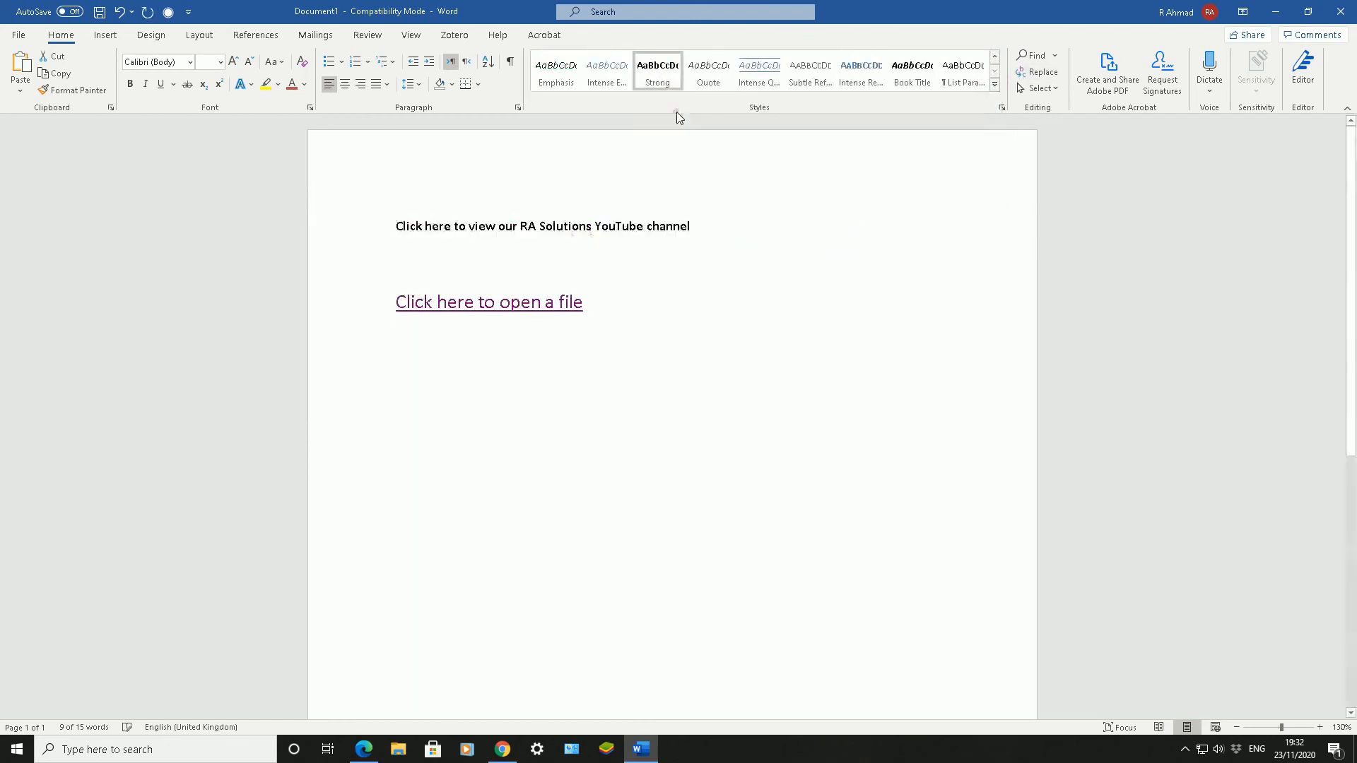
{"action": "left_click", "coordinate": [702, 239]}
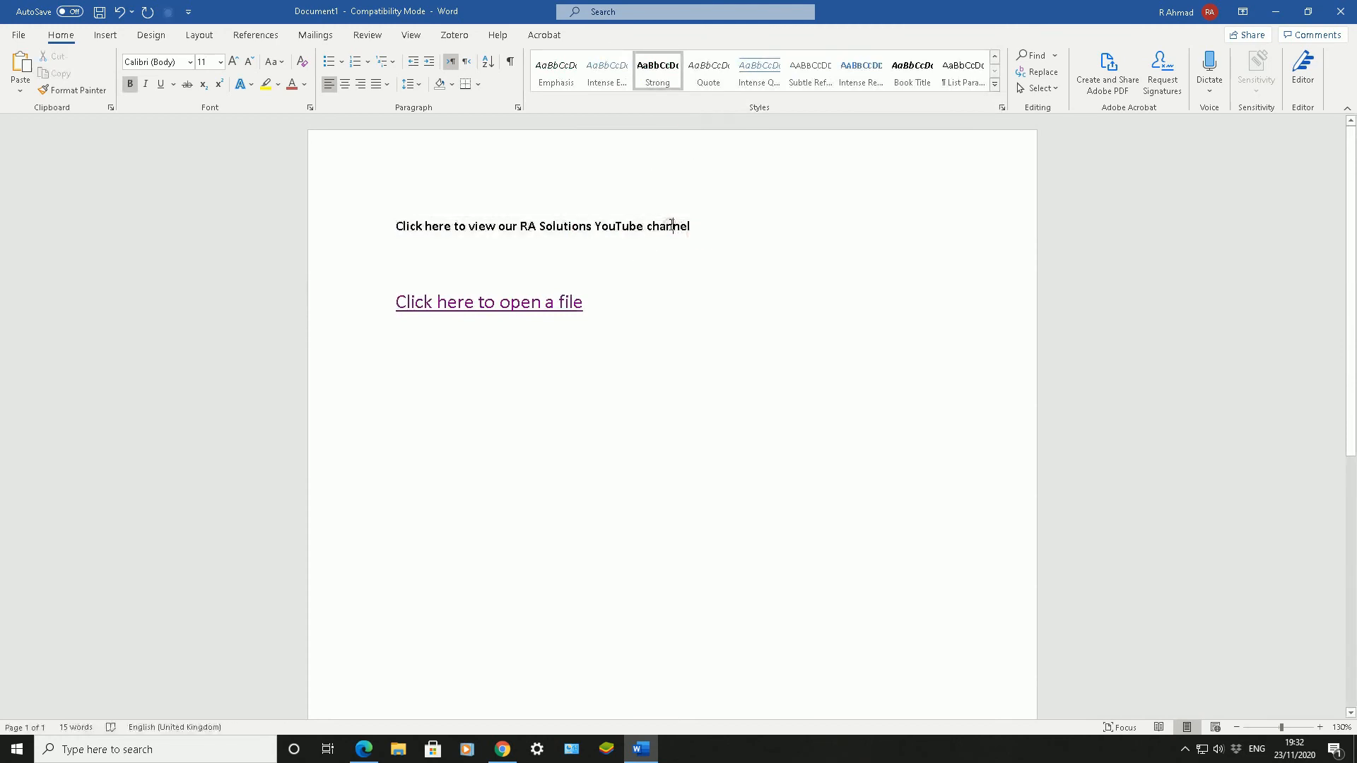
Step: Reselect the whole YouTube channel line and apply the green Style1 style on top of Strong
{"action": "triple_click", "coordinate": [670, 228]}
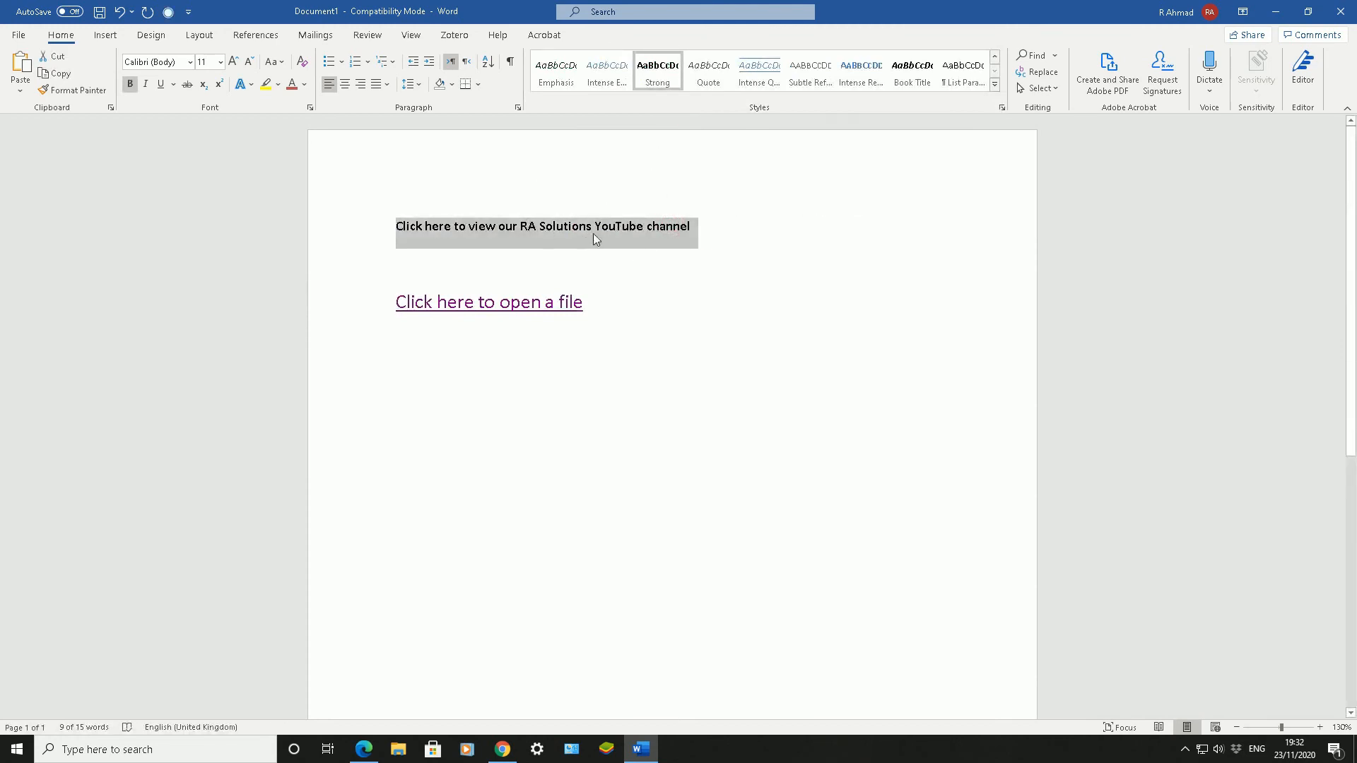
{"action": "left_click", "coordinate": [994, 84]}
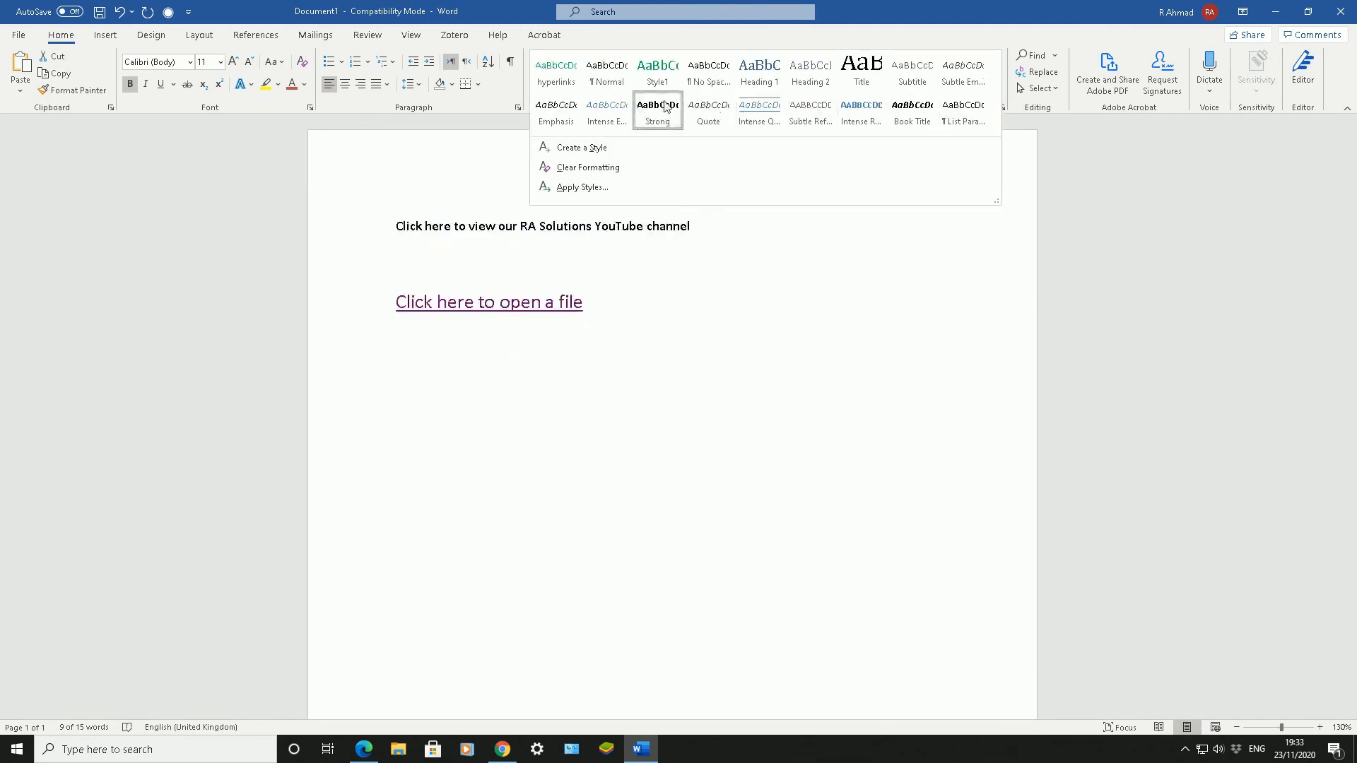
{"action": "left_click", "coordinate": [668, 99]}
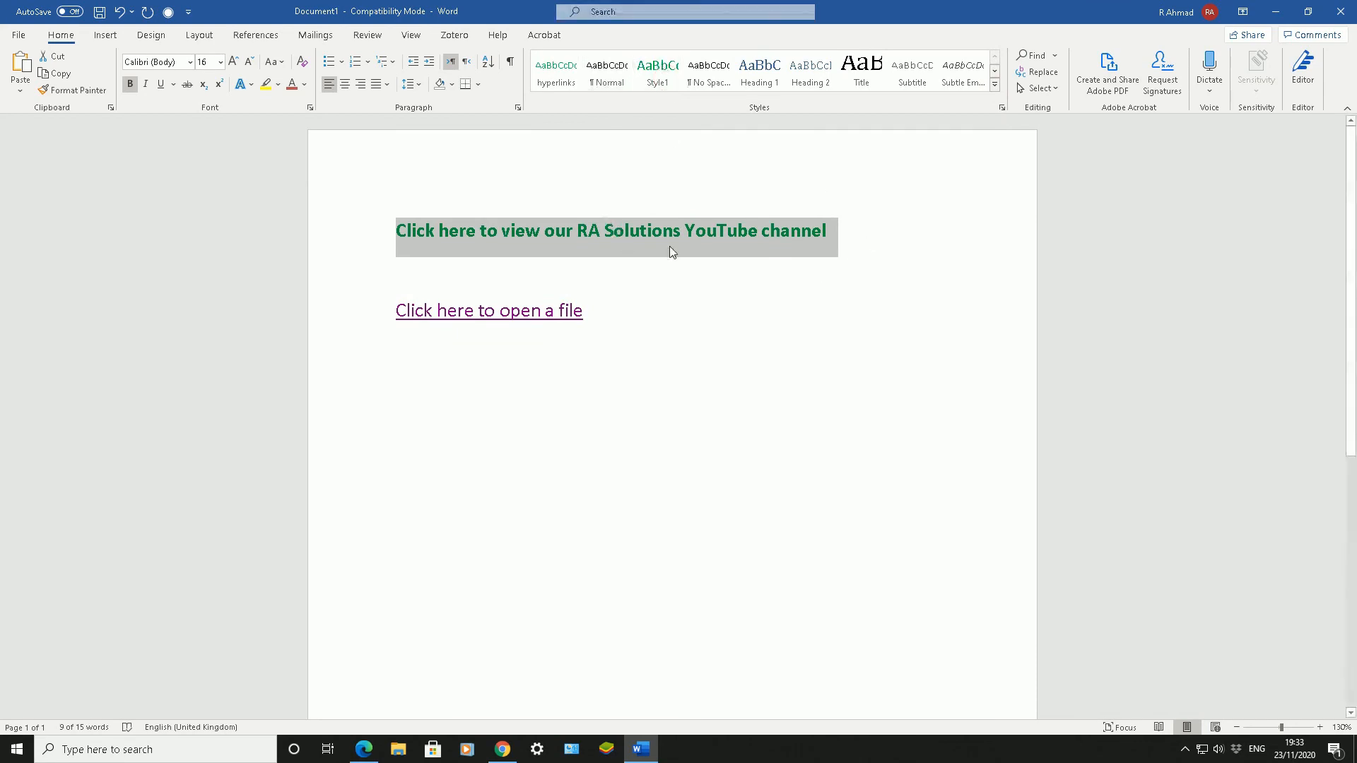
Step: Apply the hyperlinks, Style1 and Strong styles in turn to the line "Click here to open a file"
{"action": "mouse_move", "coordinate": [529, 236]}
{"action": "left_click", "coordinate": [548, 315]}
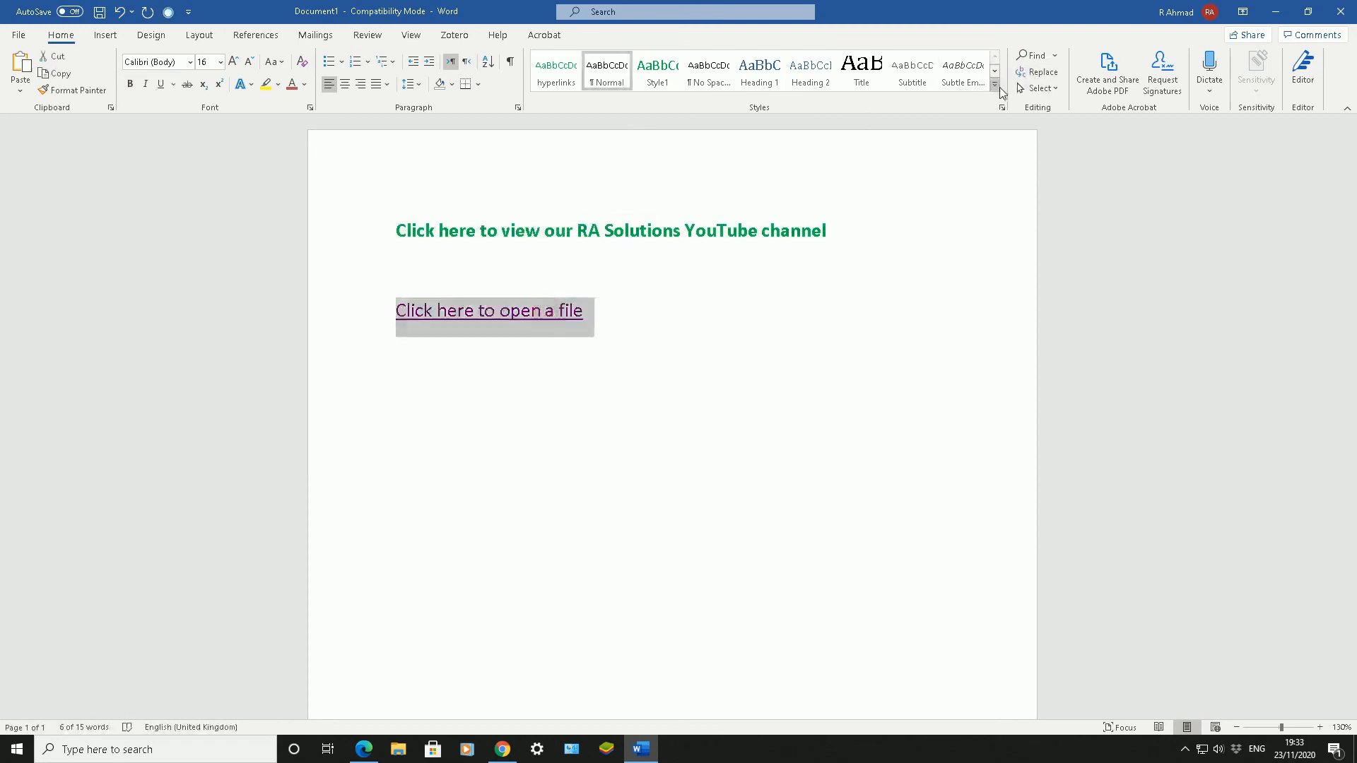
{"action": "left_click", "coordinate": [996, 86]}
{"action": "left_click", "coordinate": [562, 71]}
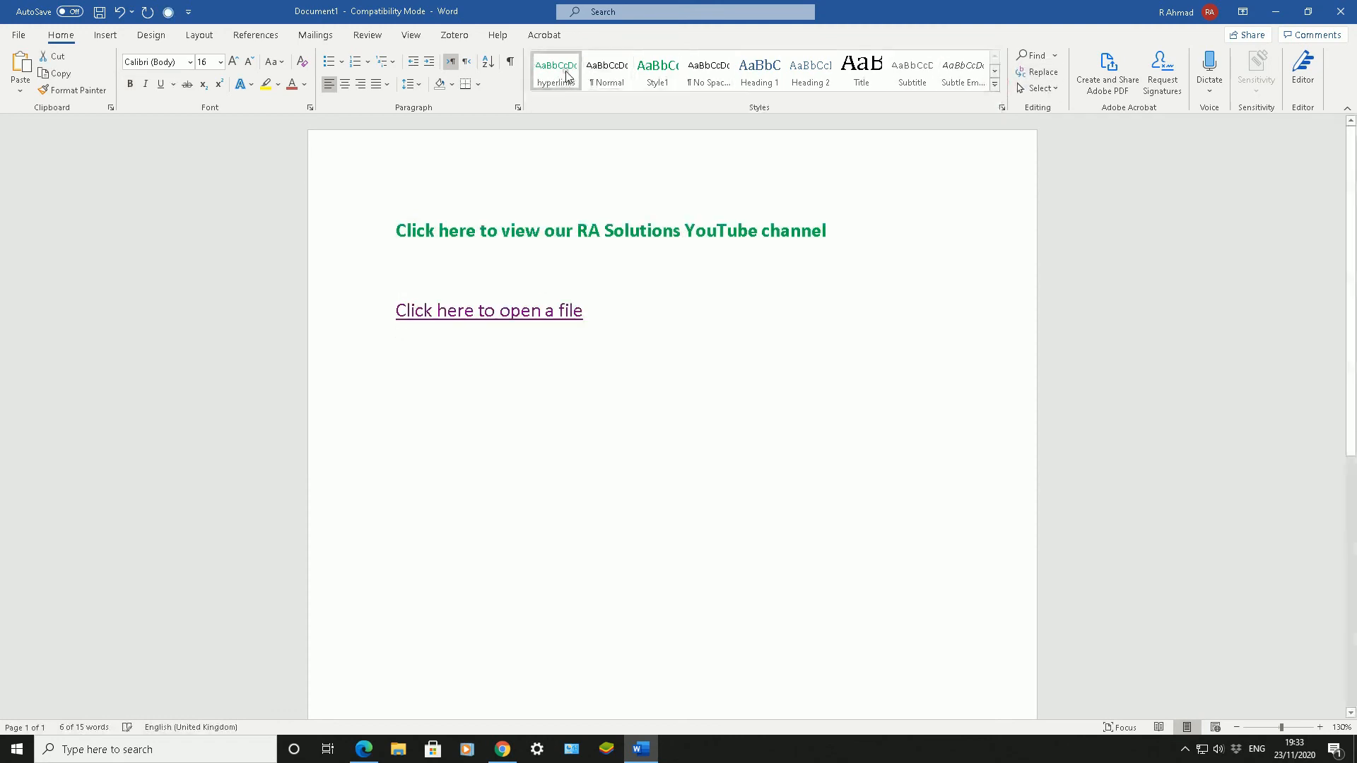
{"action": "left_click", "coordinate": [669, 76]}
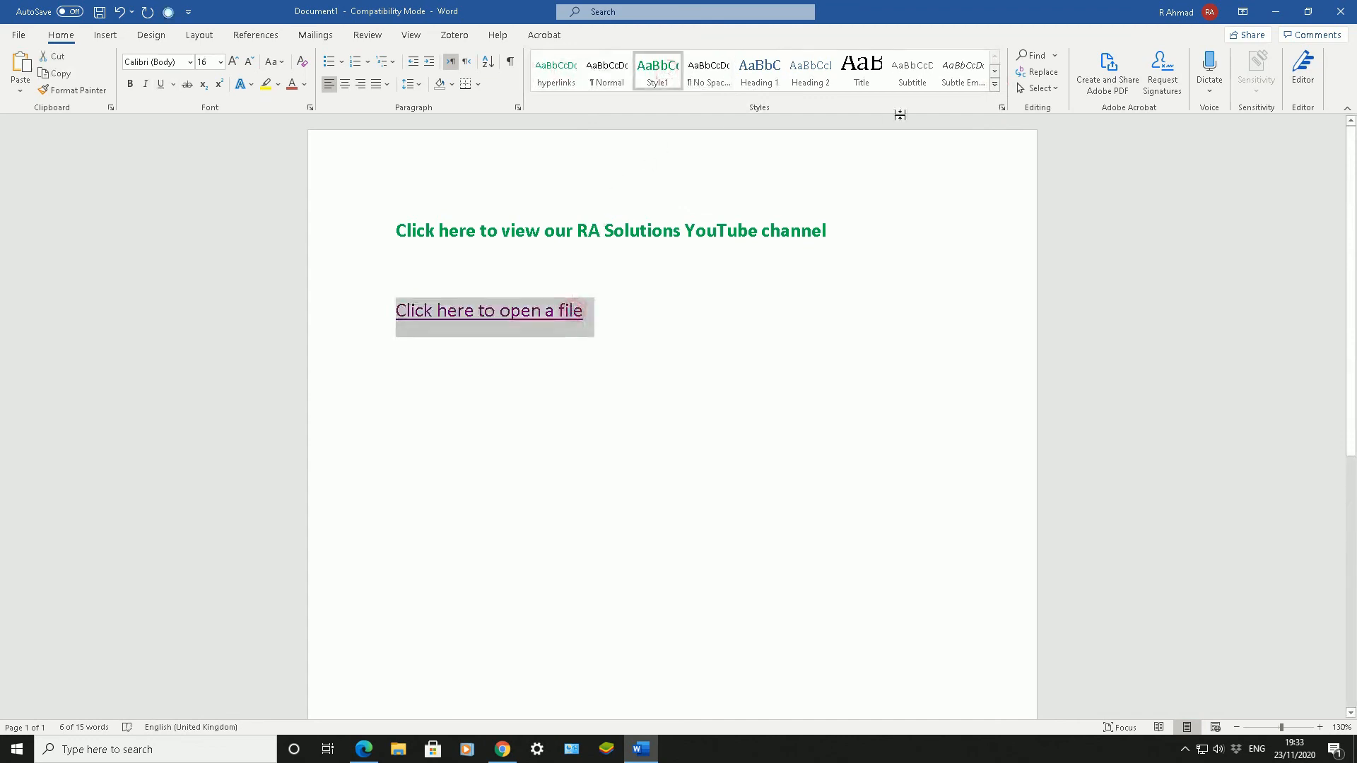
{"action": "left_click", "coordinate": [994, 85]}
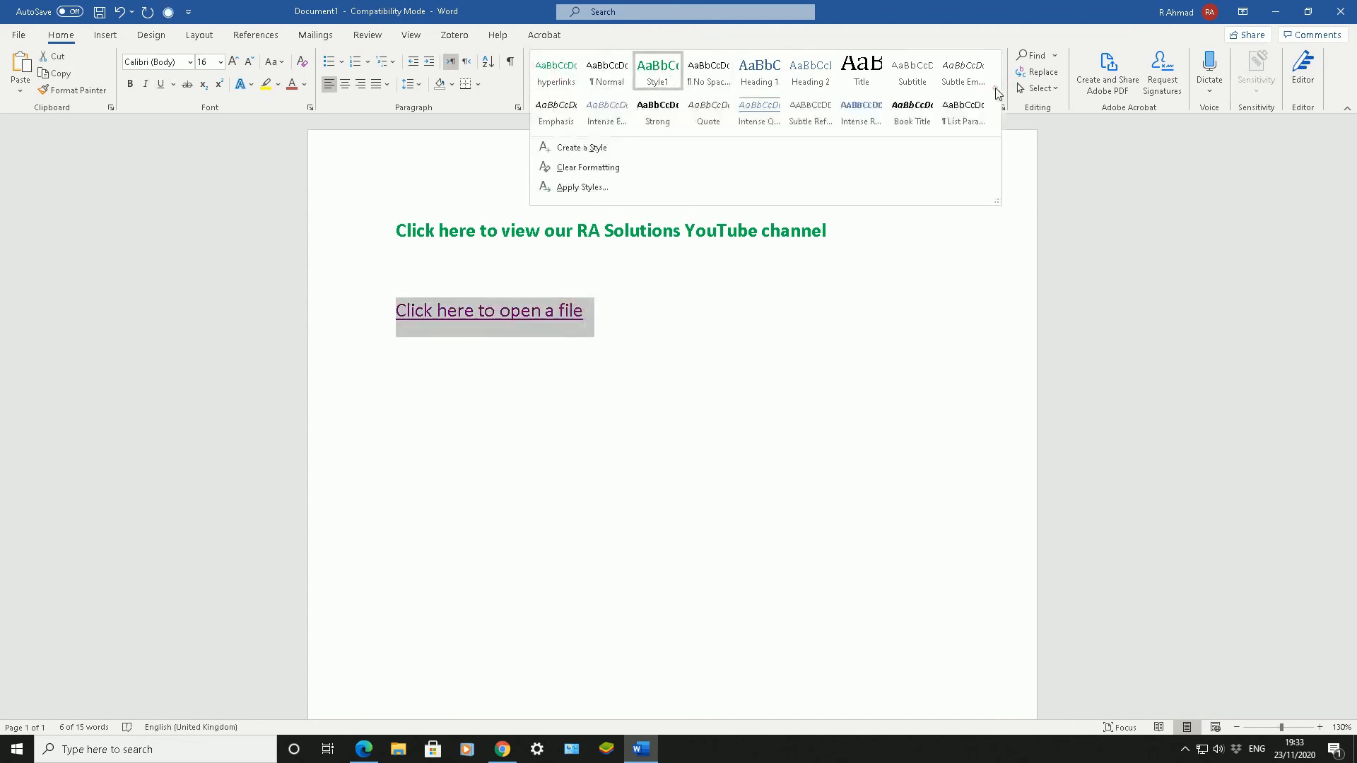
{"action": "left_click", "coordinate": [668, 115]}
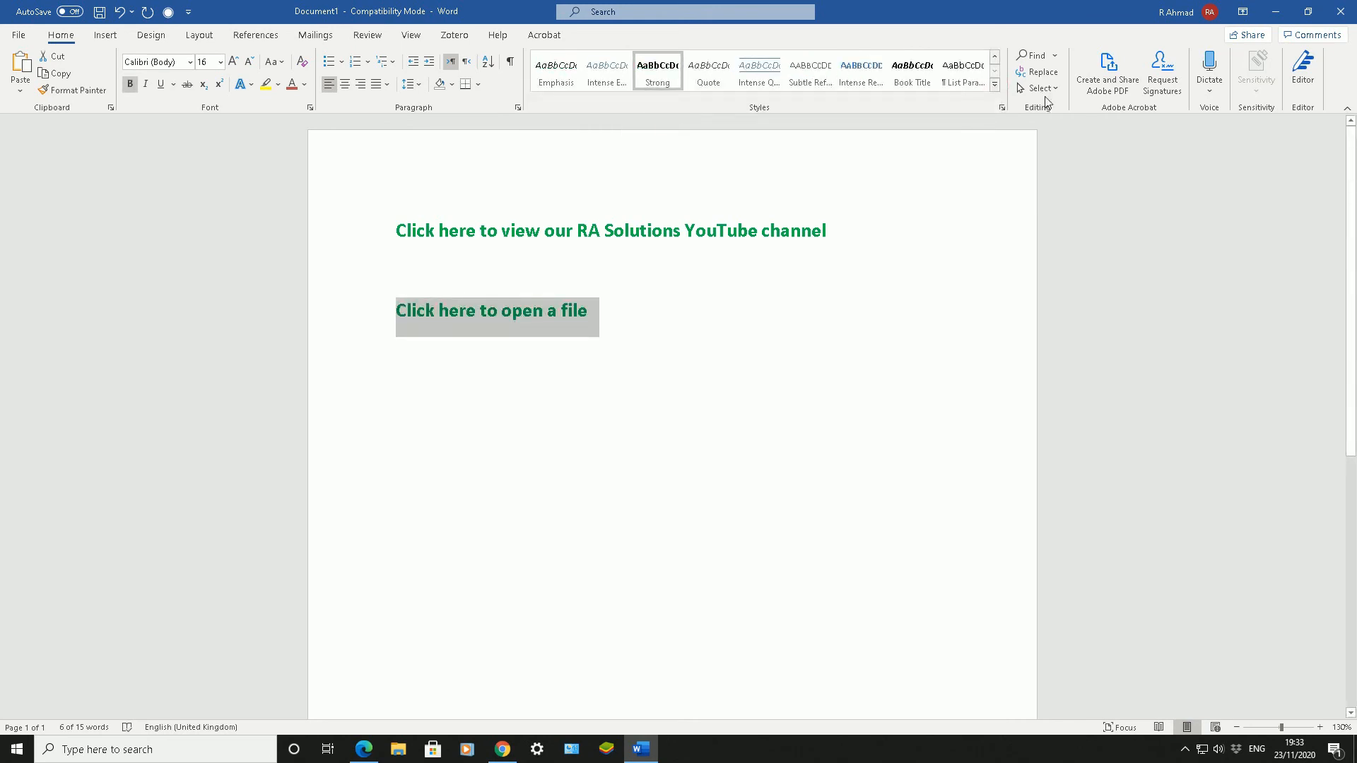
Step: Restyle the "Click here to open a file" line with Style1, followed by Intense Quote
{"action": "left_click", "coordinate": [994, 85]}
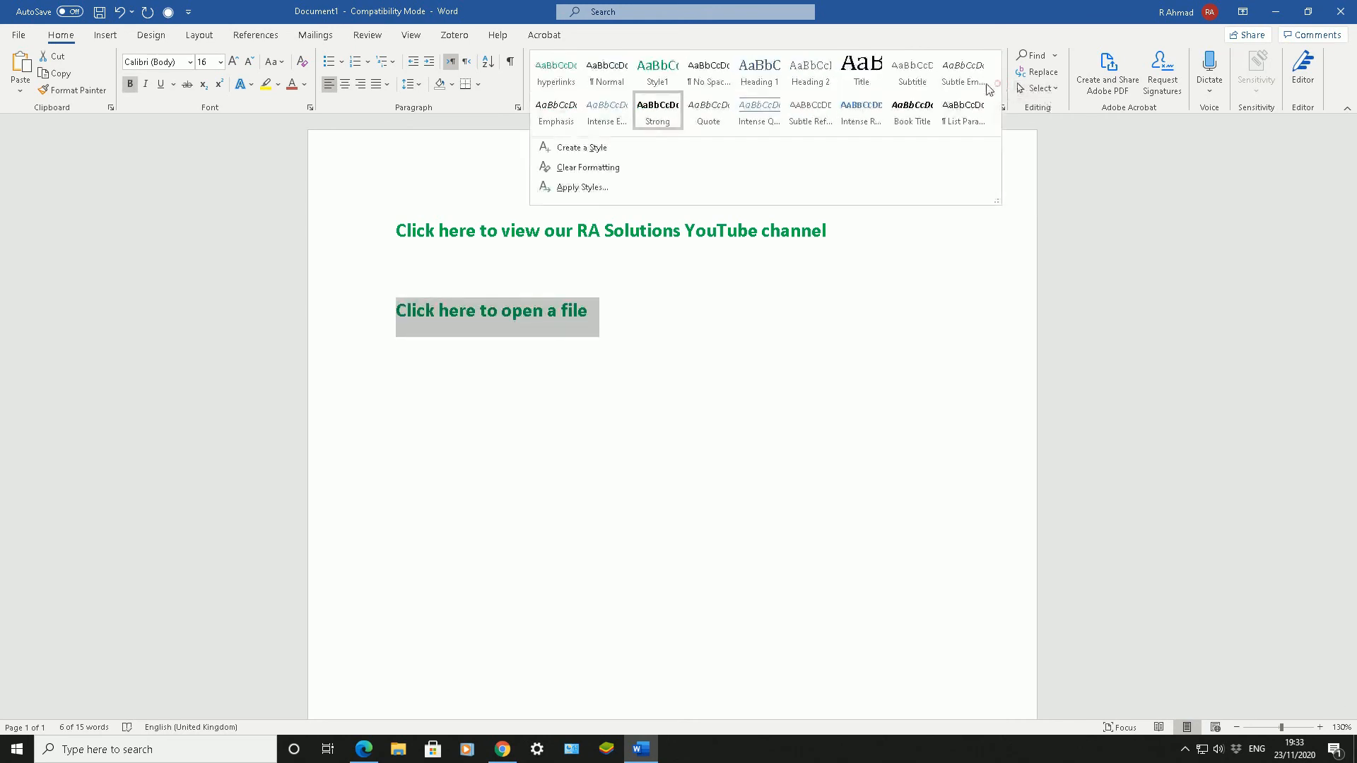
{"action": "left_click", "coordinate": [670, 82]}
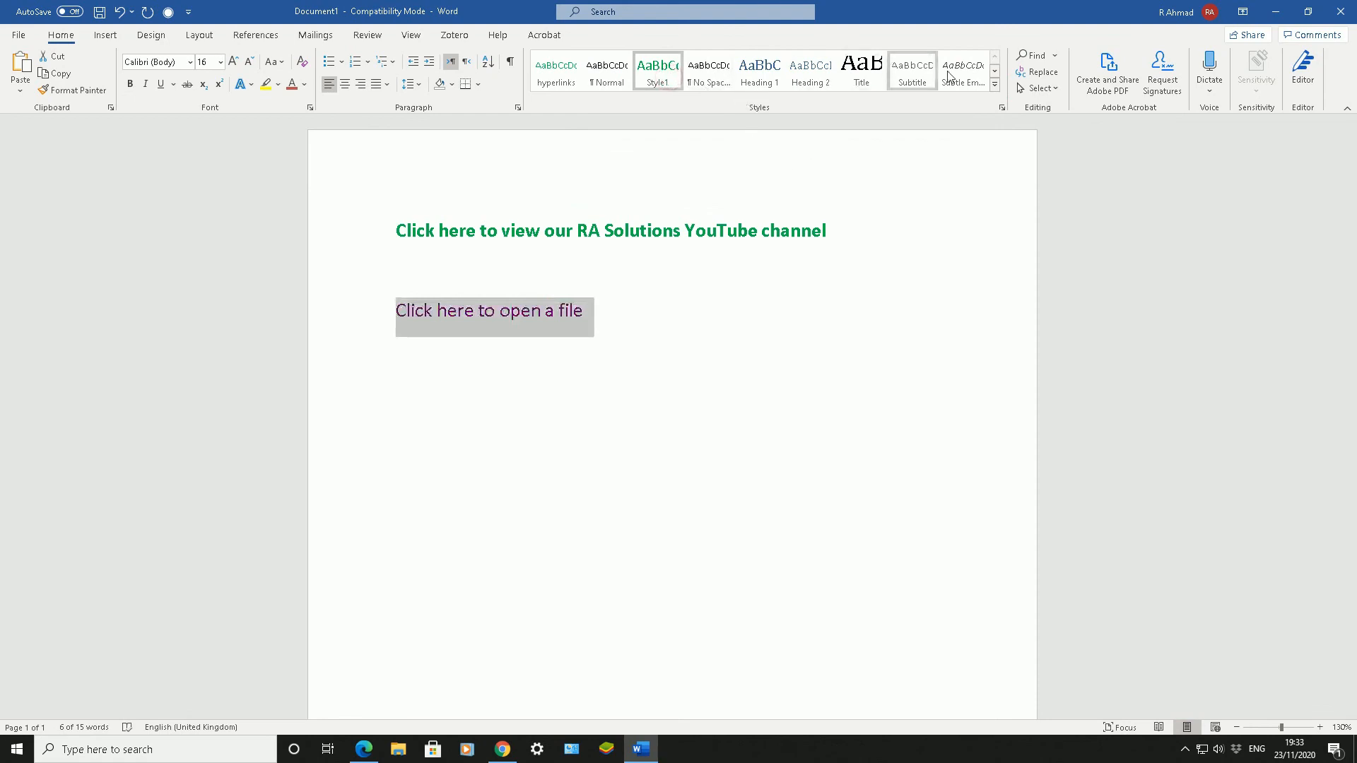
{"action": "left_click", "coordinate": [995, 71]}
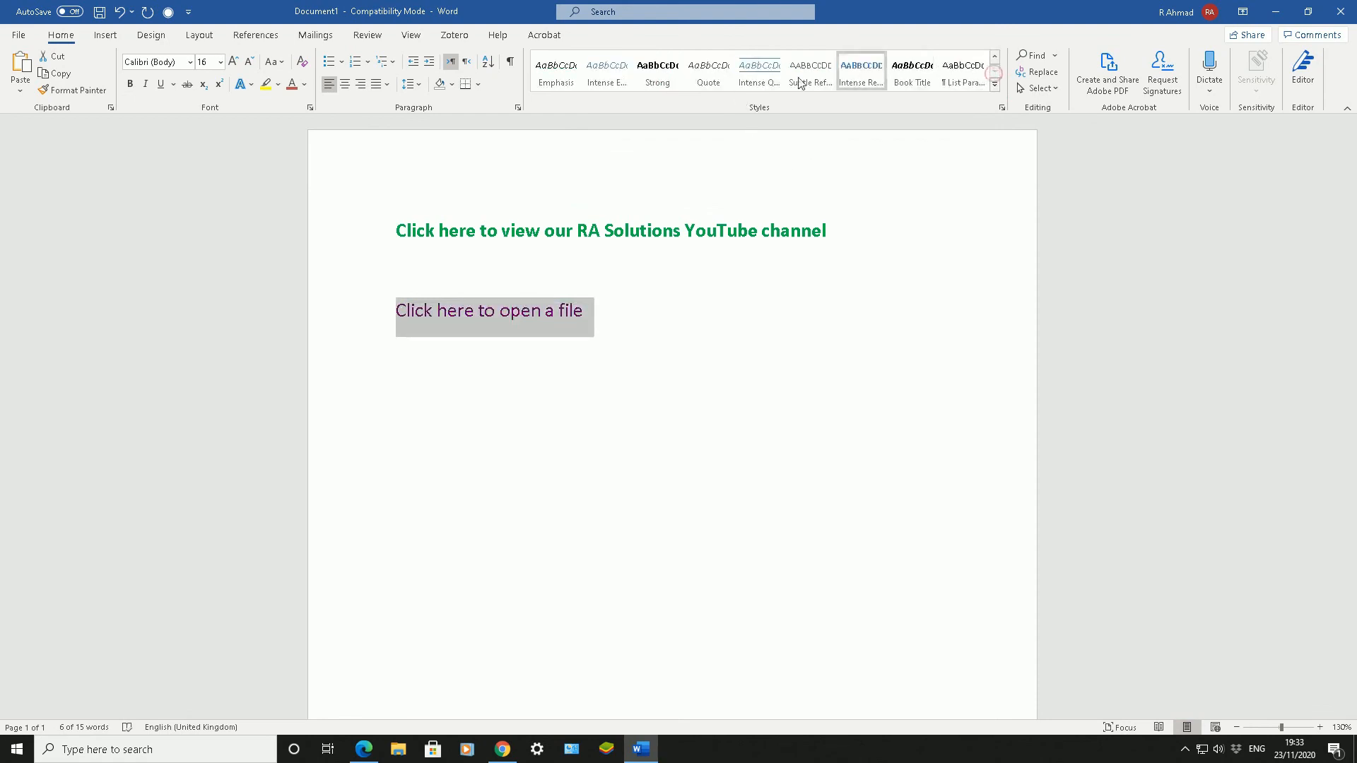
{"action": "left_click", "coordinate": [740, 84]}
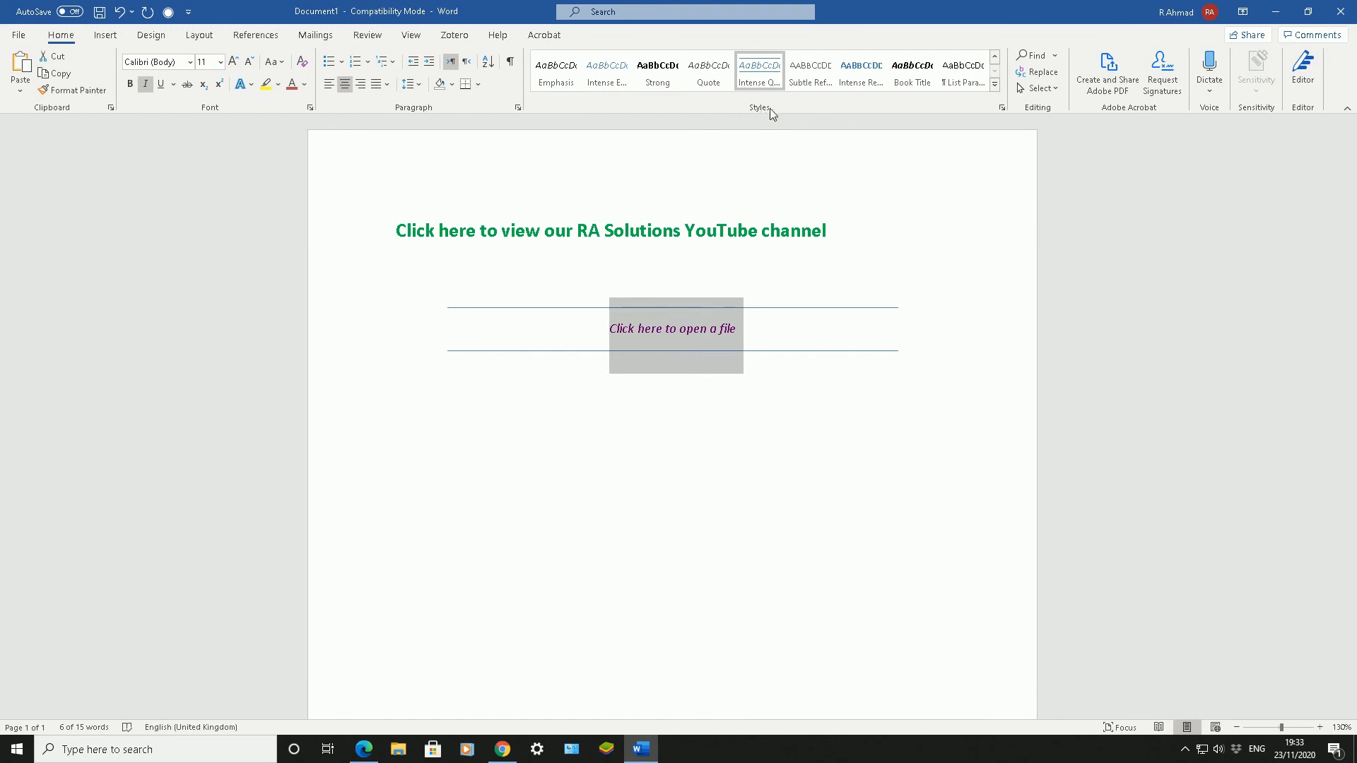
Step: Create a new style from the formatting of the "Click here to open a file" line and name it "ras"
{"action": "left_click", "coordinate": [995, 85]}
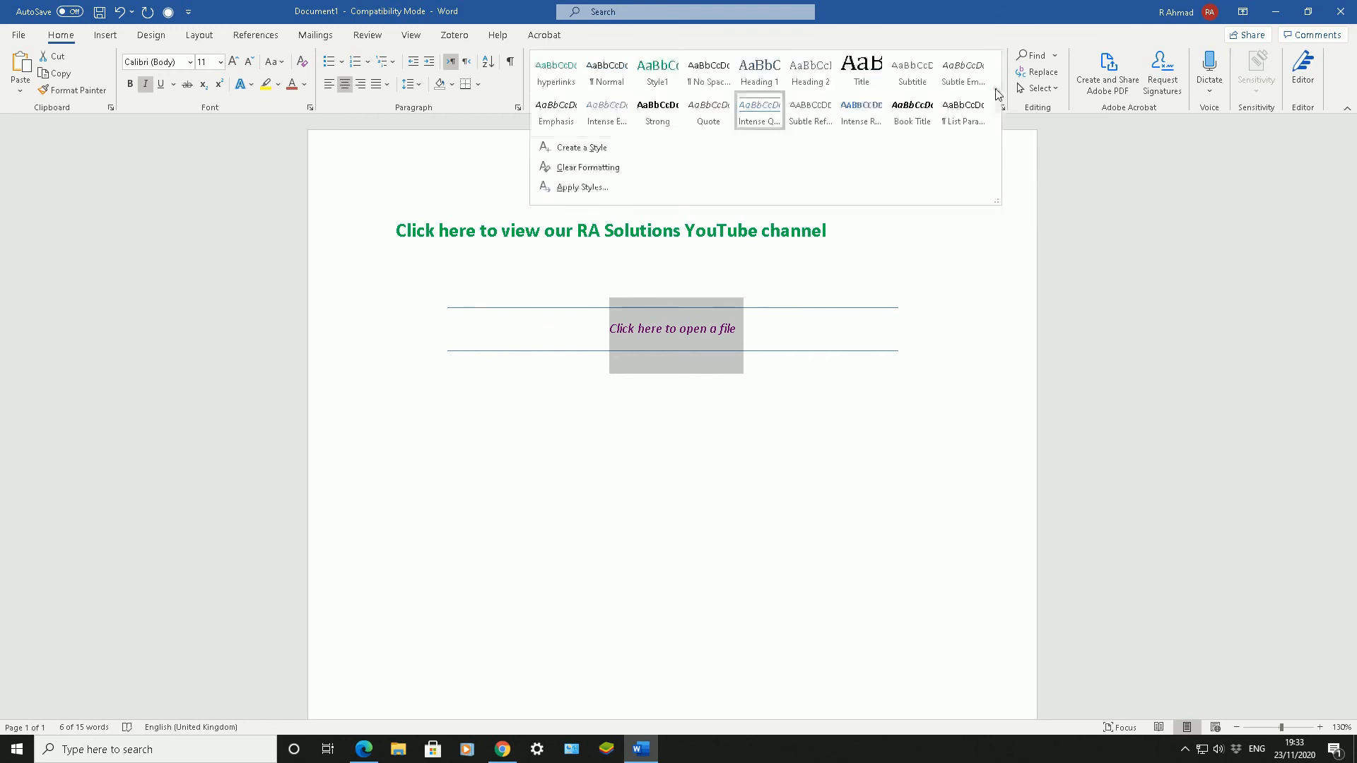
{"action": "left_click", "coordinate": [609, 148]}
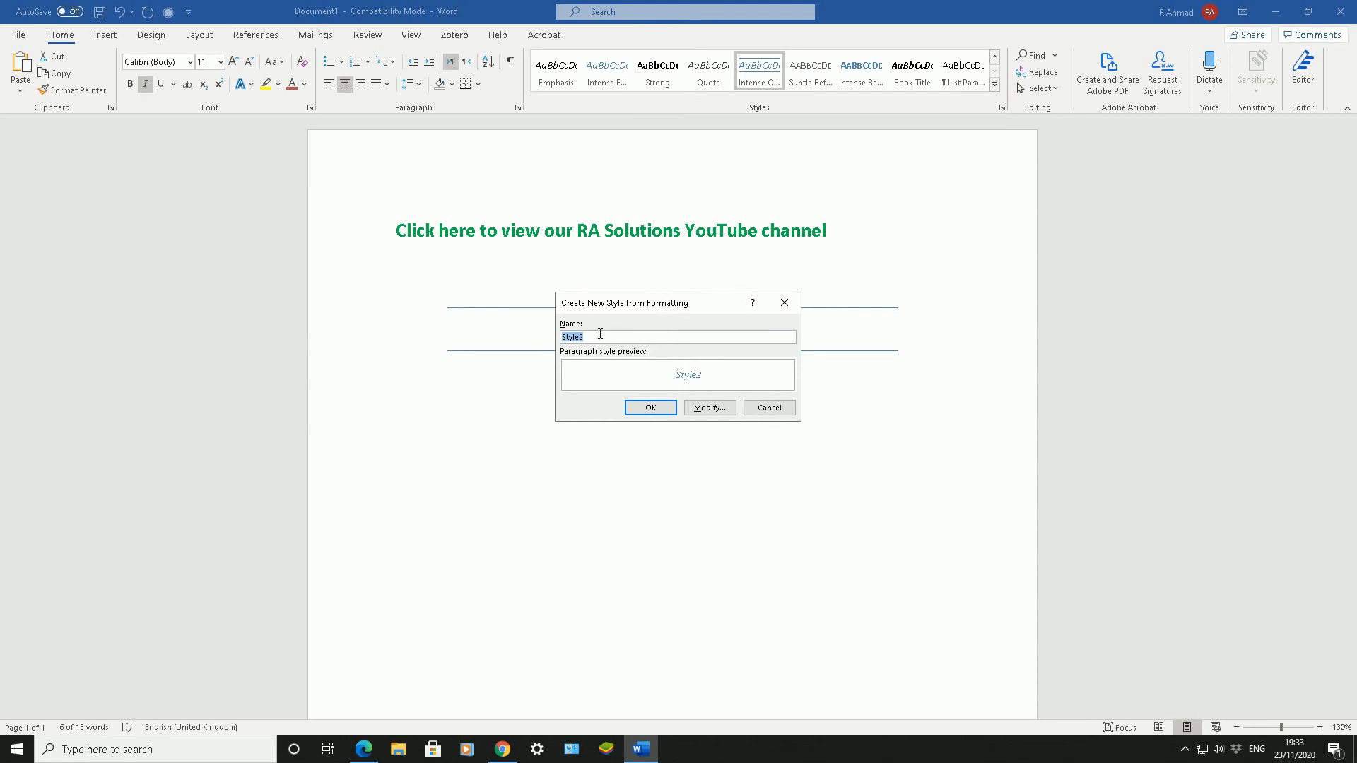
{"action": "type", "text": "ras"}
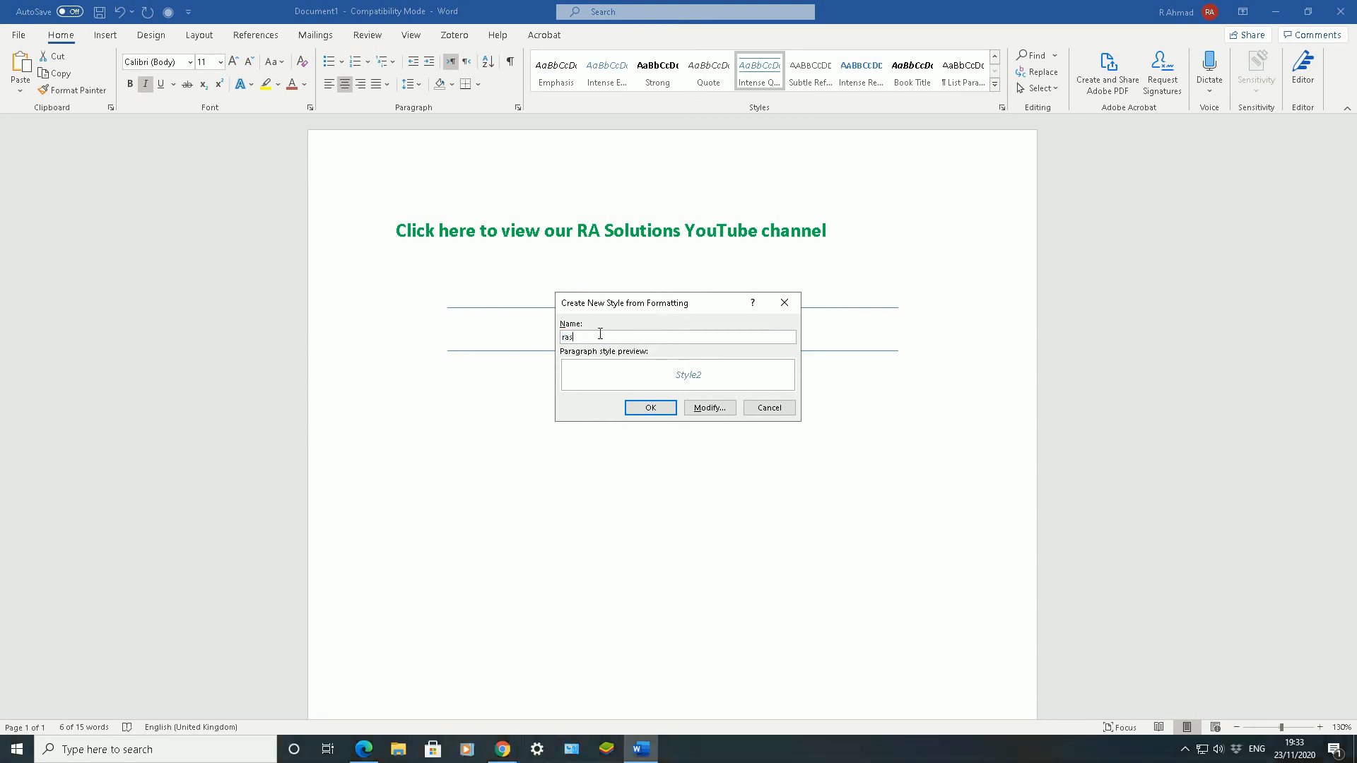